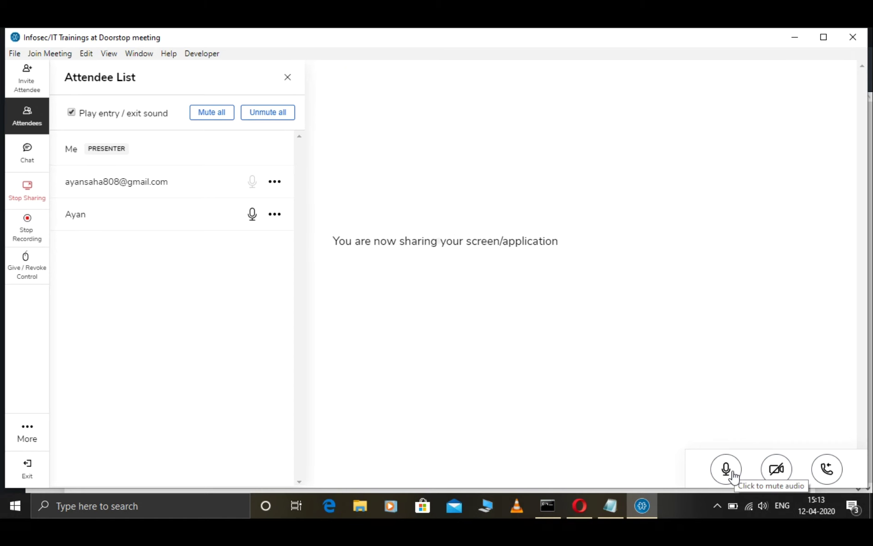
Search Windows for idle and launch IDLE (Python 3.8 32-bit).
left_click(165, 499)
type("idl")
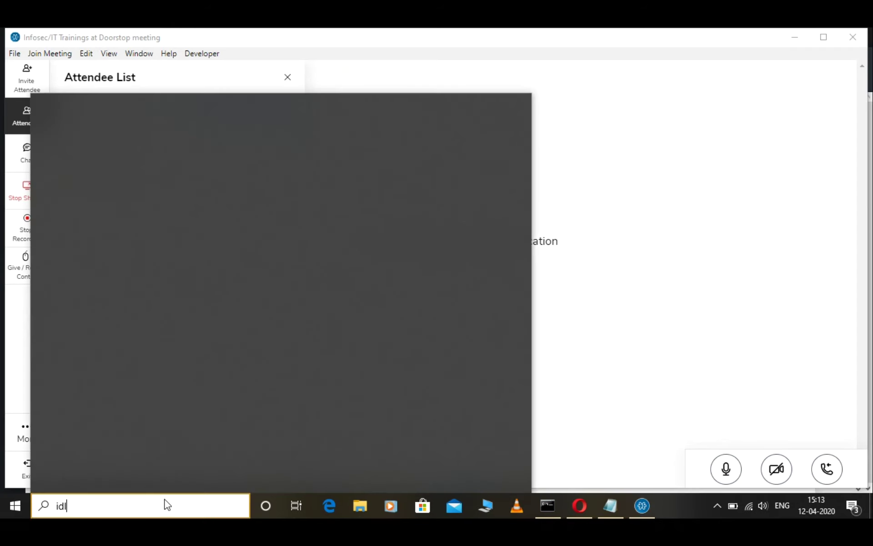
type("e")
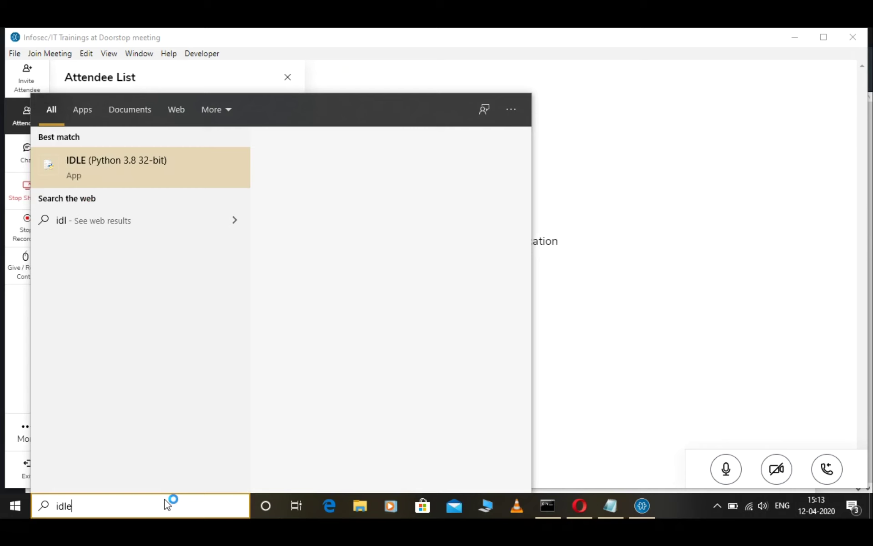
key("Return")
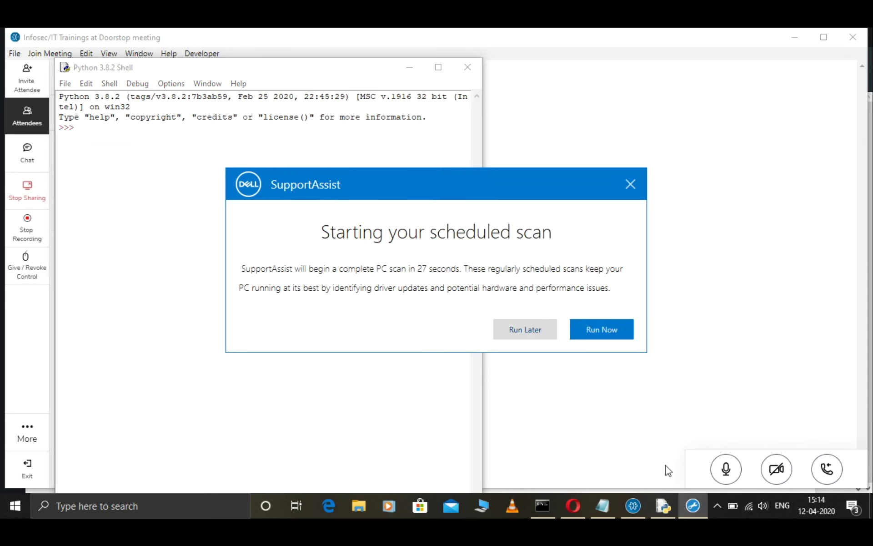
Close the Dell SupportAssist scheduled scan window and leave it unpinned from the taskbar.
right_click(689, 503)
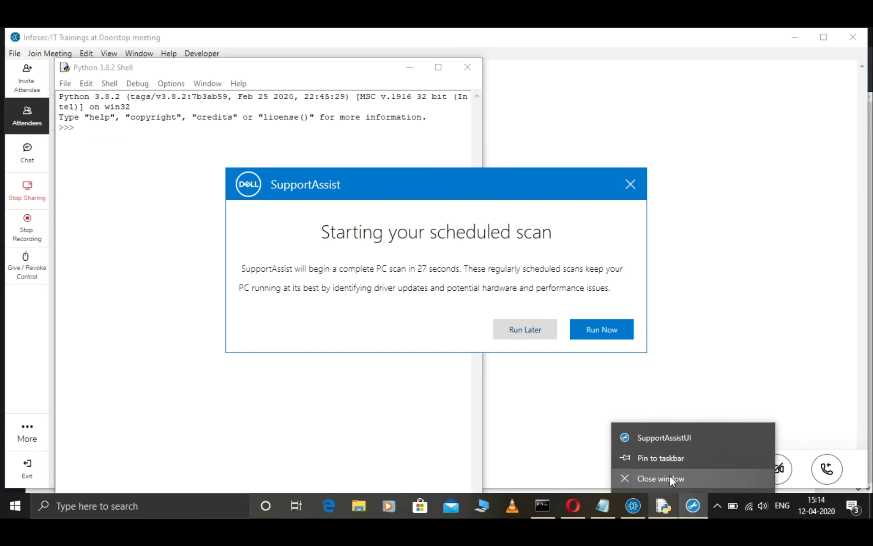
left_click(670, 477)
right_click(692, 507)
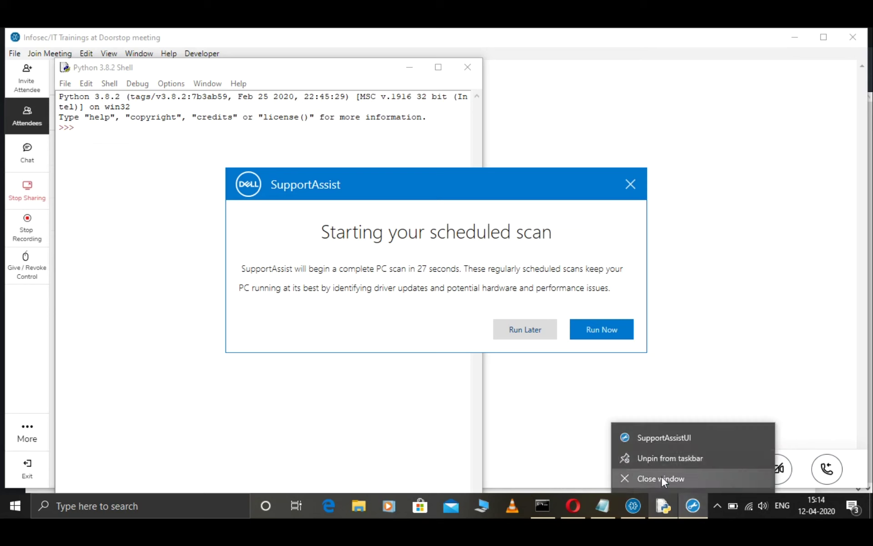
left_click(655, 458)
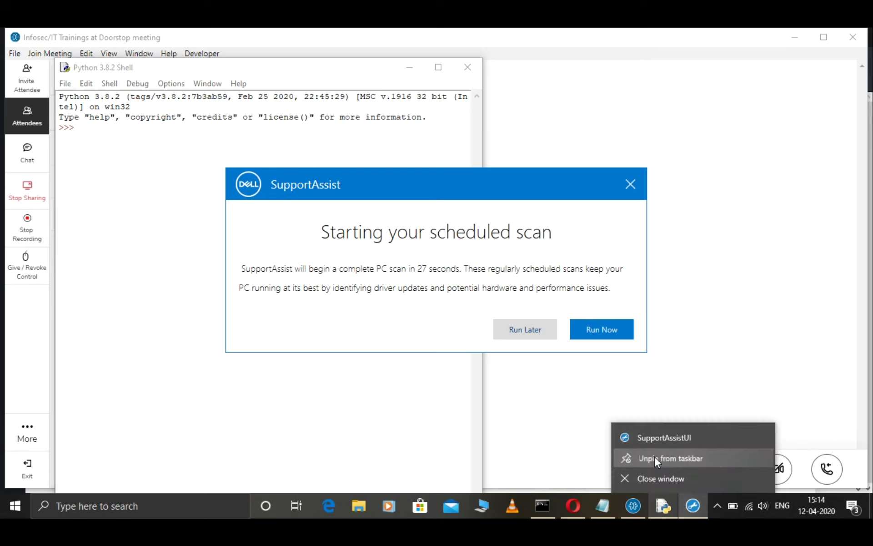
right_click(691, 505)
left_click(654, 479)
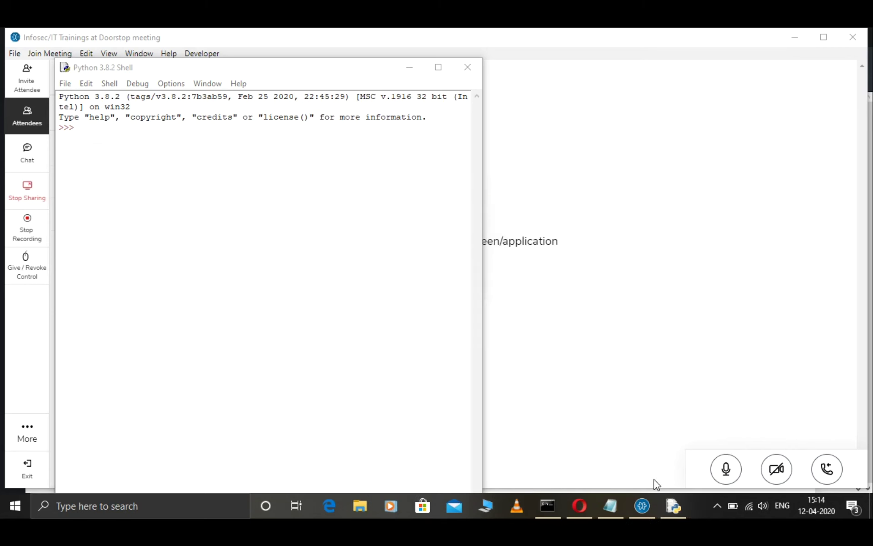
Close the Python shell, search Windows for idle and open the file location of IDLE (Python 3.8 32-bit).
left_click(343, 250)
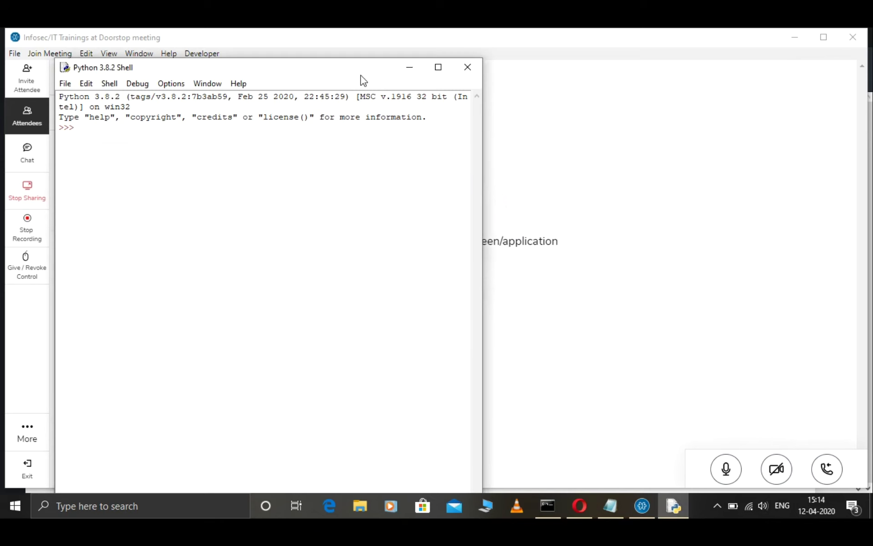
left_click(468, 67)
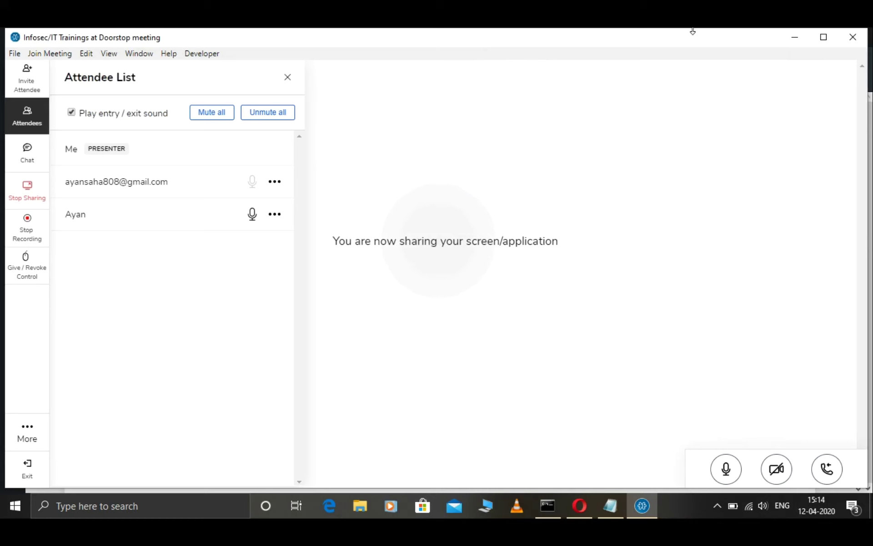
left_click(152, 505)
type("idle")
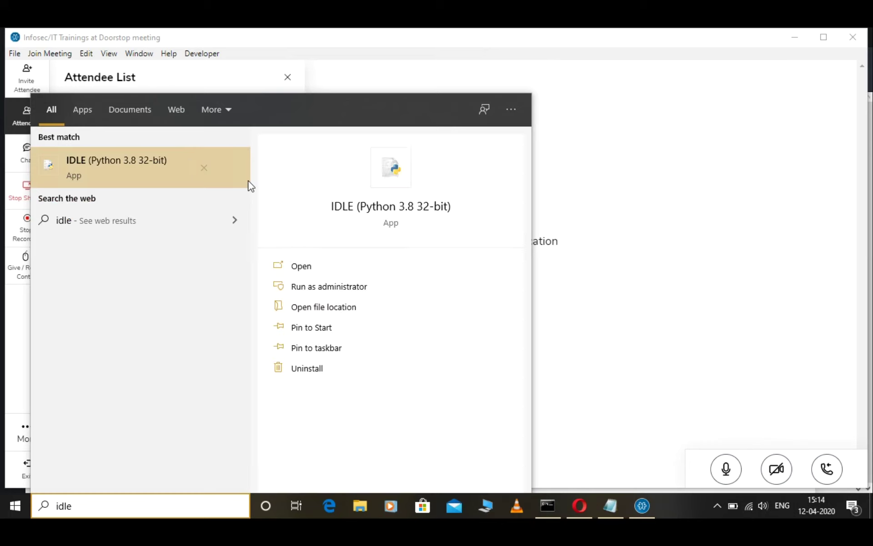
left_click(320, 308)
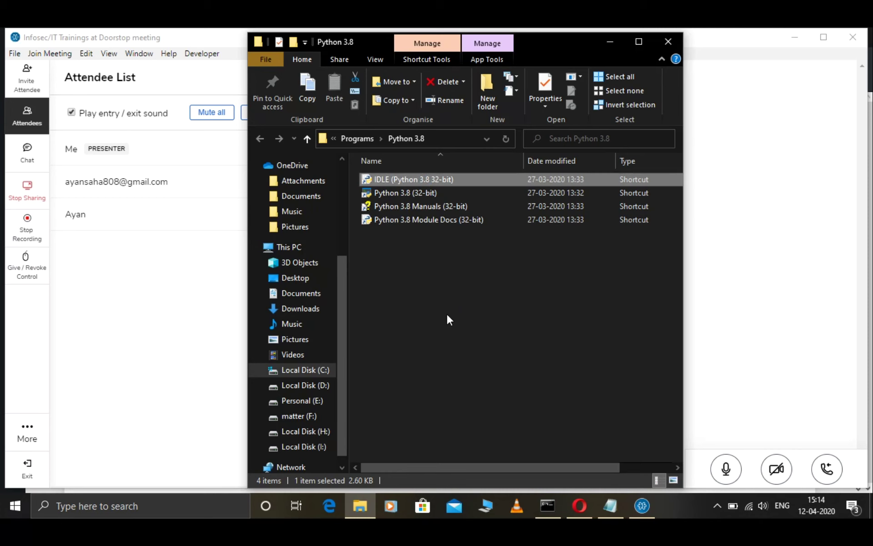
Open the IDLE shortcut's target folder through its properties and maximize the Python38-32 window.
key("shift+F10")
left_click(465, 475)
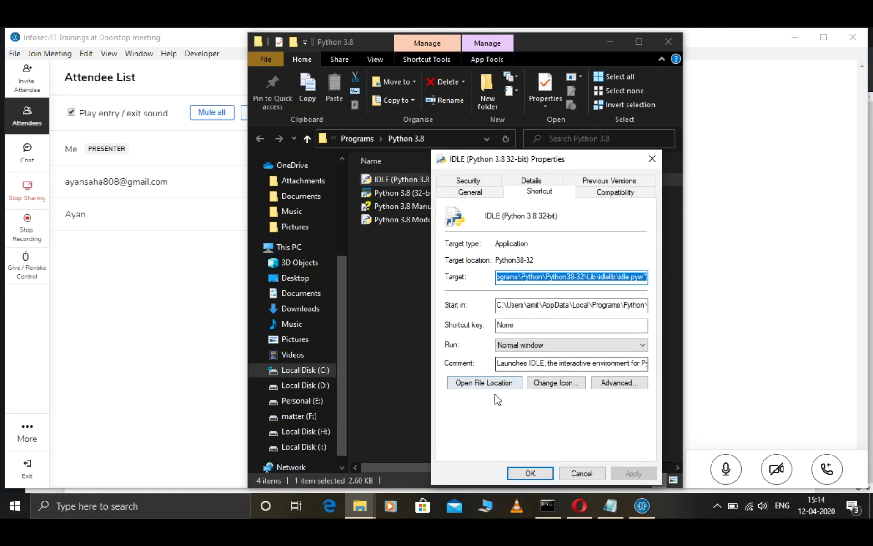
left_click(488, 383)
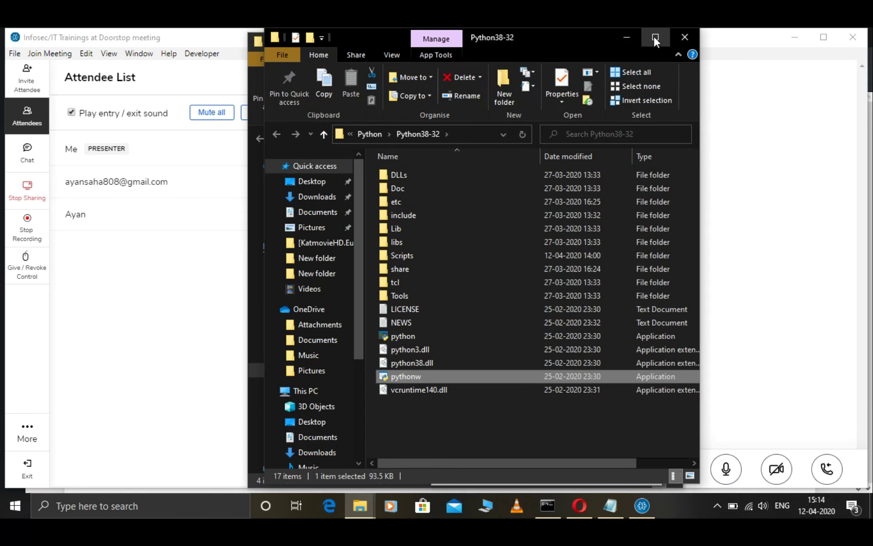
left_click(654, 37)
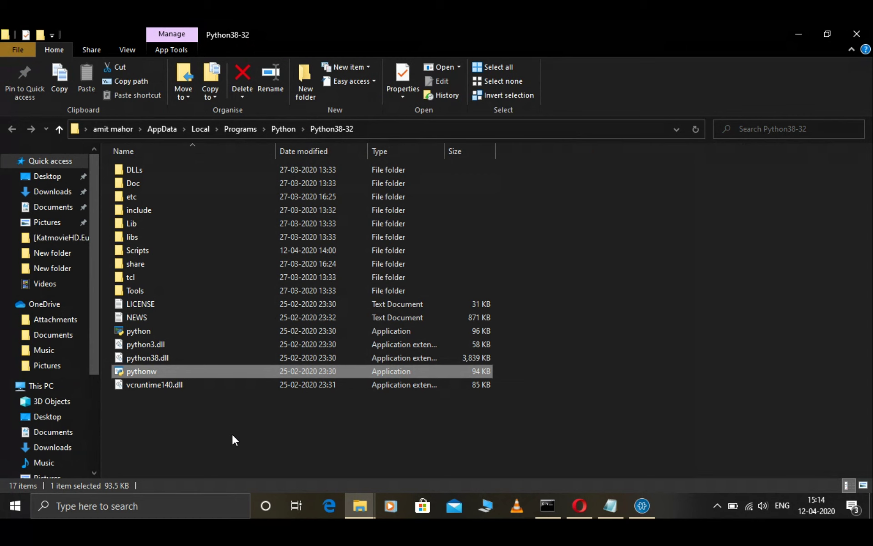
Open the Scripts folder inside the Python38-32 installation folder.
left_click(148, 249)
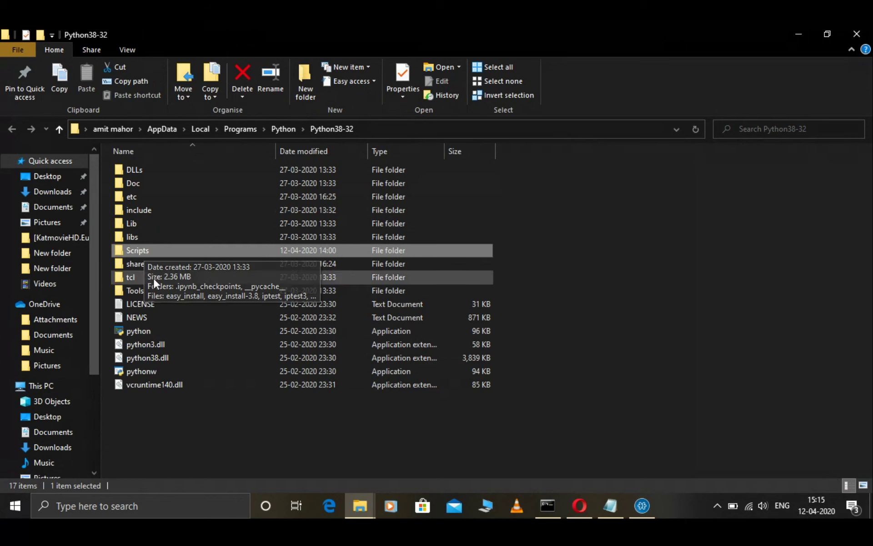
left_click(133, 369)
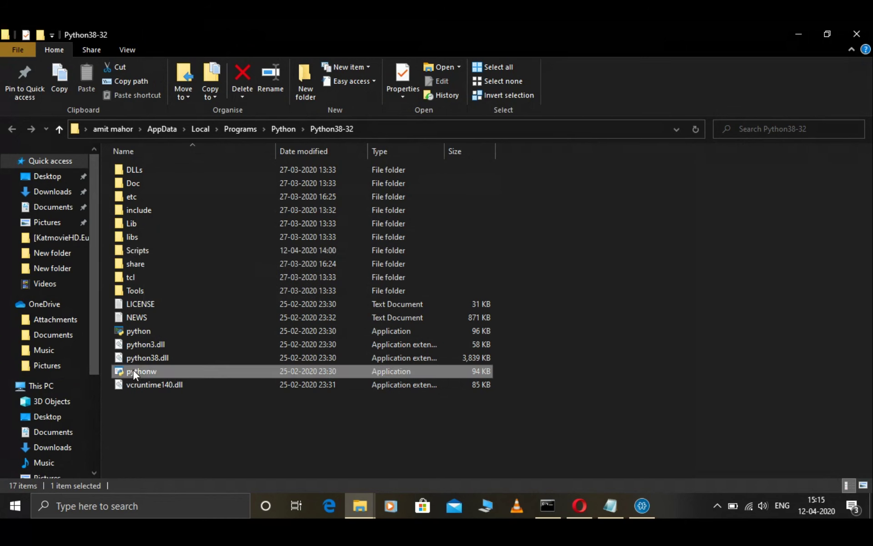
left_click(146, 385)
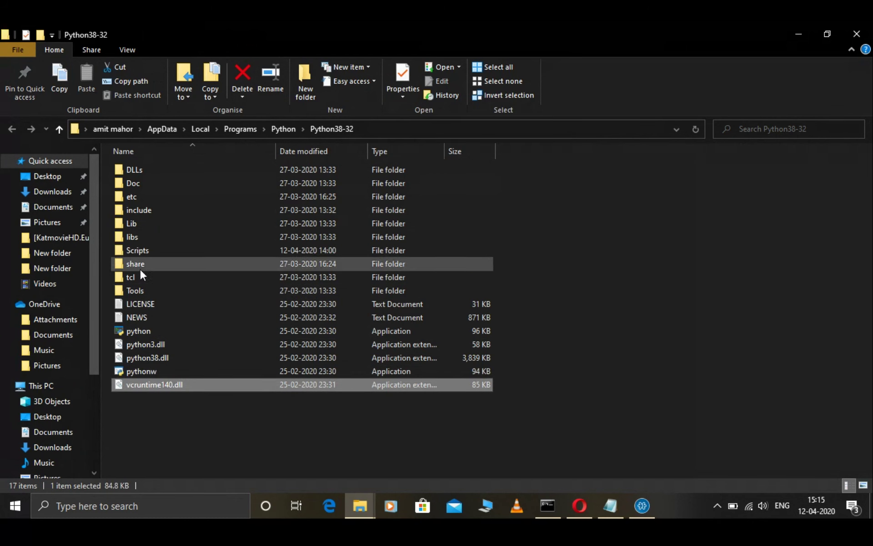
left_click(143, 250)
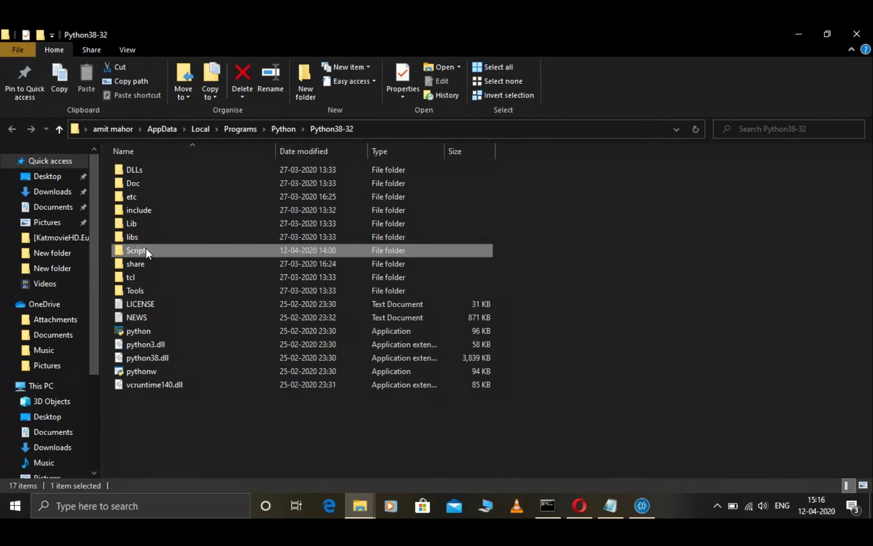
double_click(145, 250)
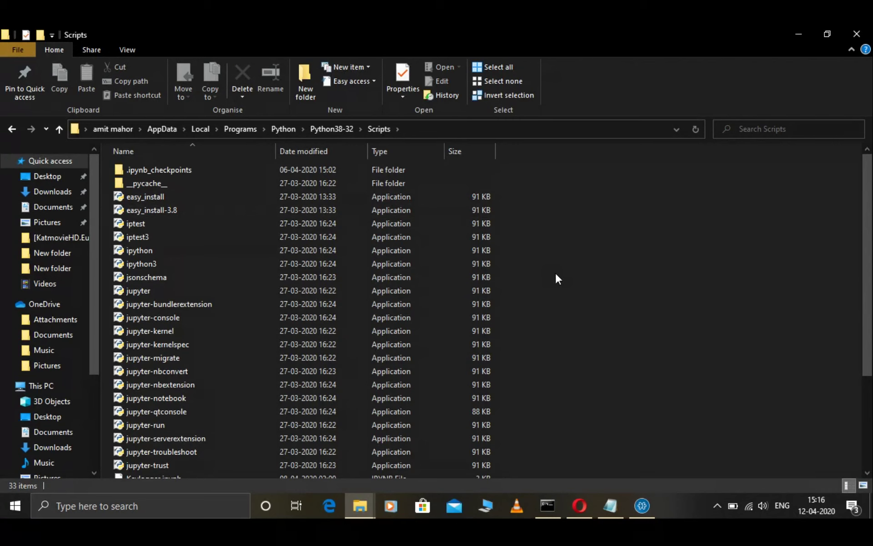
Open a Command Prompt in the Scripts folder by running cmd from its path.
left_click(458, 128)
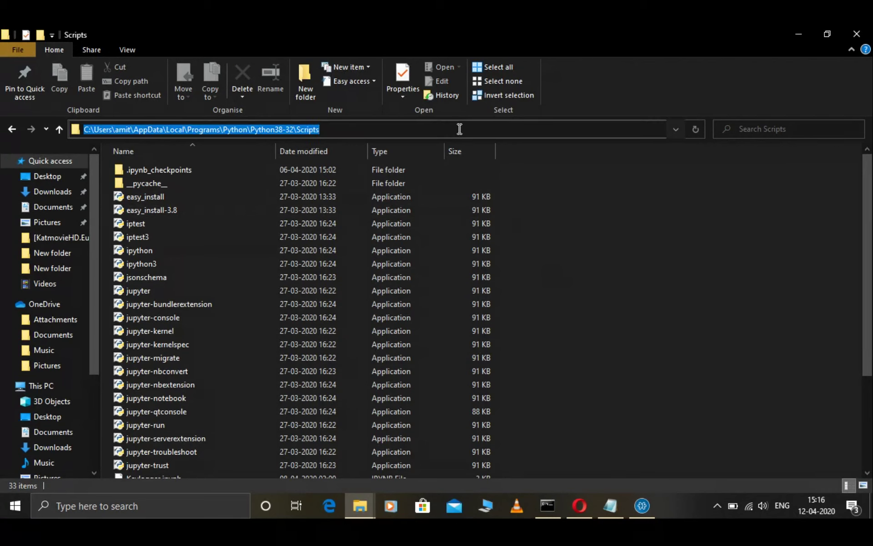
type("cmd")
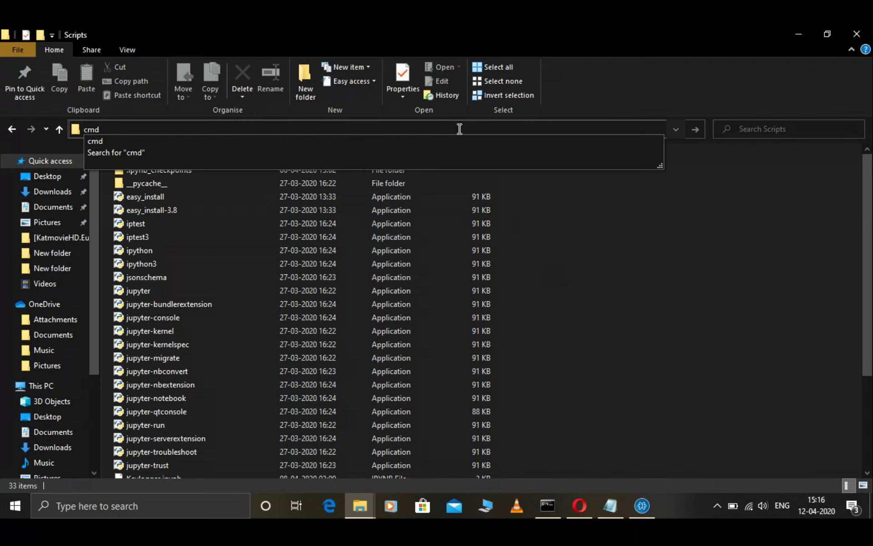
key("Return")
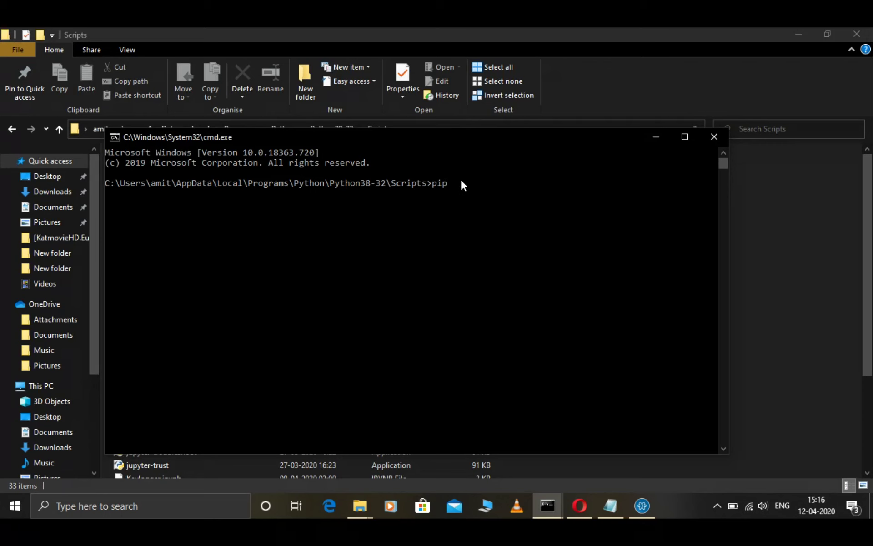
Enter the command "pip install jupyter notebook" at the Scripts prompt without running it.
type("pip install jupyter noteboook")
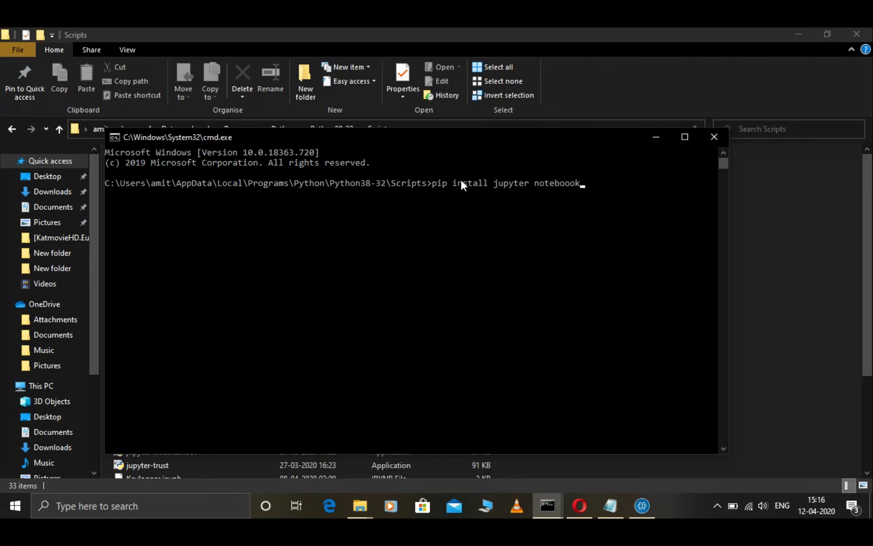
key("BackSpace")
type("k")
Remove the install part in front of "jupyter notebook" in the unrun command and close this Command Prompt window.
key("Left")
key("Left")
key("Left")
key("Left")
key("Left")
key("Left")
key("Left")
key("Left")
key("Left")
key("BackSpace")
key("BackSpace")
key("BackSpace")
key("BackSpace")
key("BackSpace")
key("BackSpace")
key("BackSpace")
key("BackSpace")
key("BackSpace")
key("BackSpace")
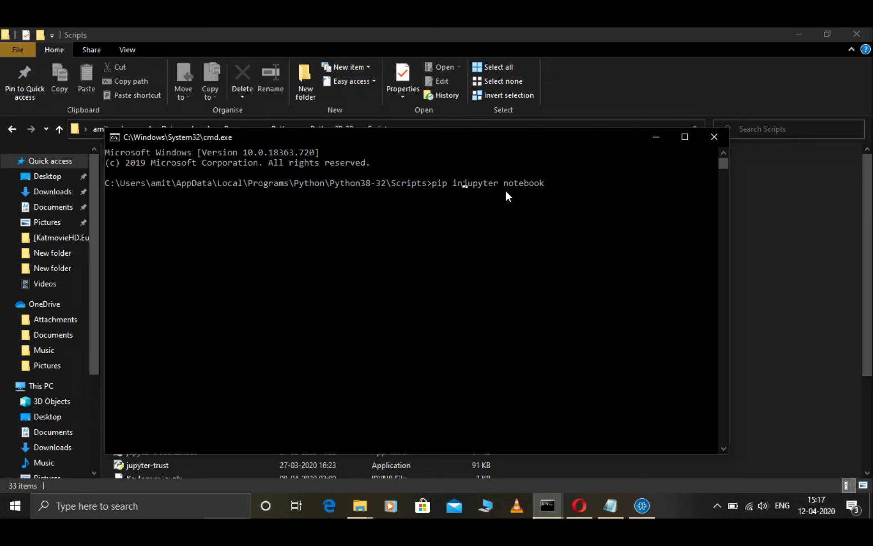
key("BackSpace")
key("BackSpace")
left_click(714, 138)
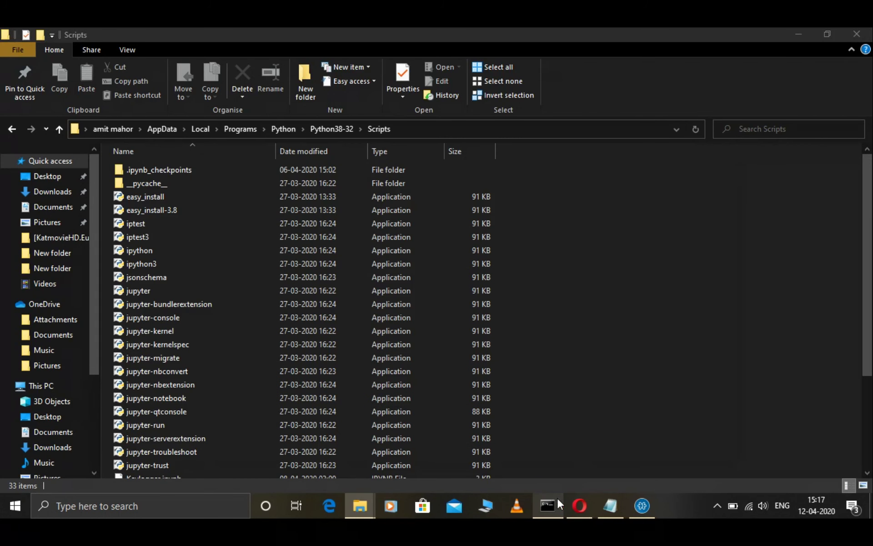
Review the start of the running jupyter notebook console output and the file list on the Jupyter home page in Opera.
left_click(557, 498)
scroll(398, 311, "up", 10)
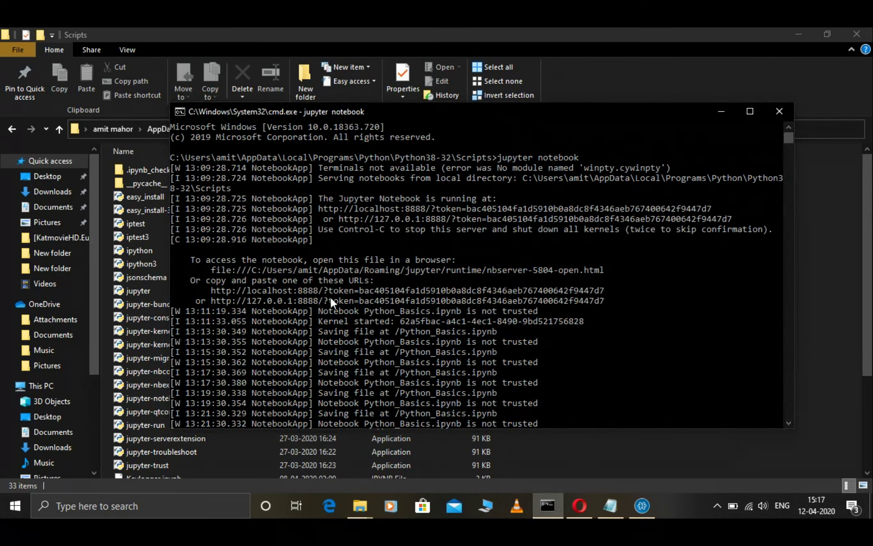
left_click(588, 506)
left_click(110, 35)
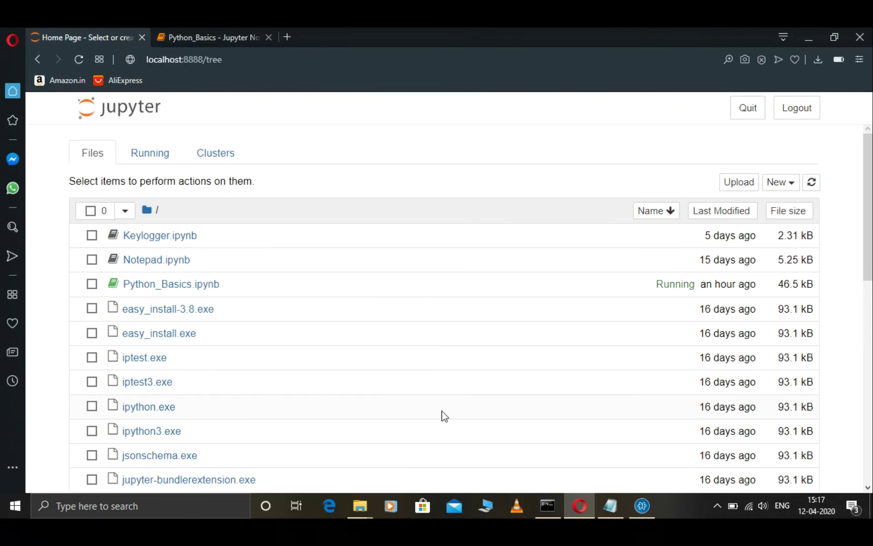
scroll(444, 416, "down", 5)
scroll(444, 416, "up", 5)
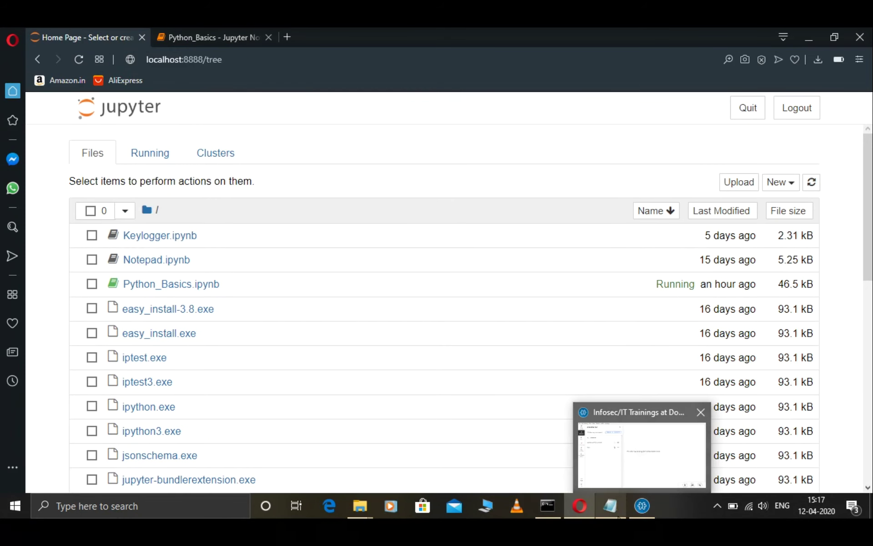
Switch back to the online meeting window and mute the microphone.
left_click(642, 506)
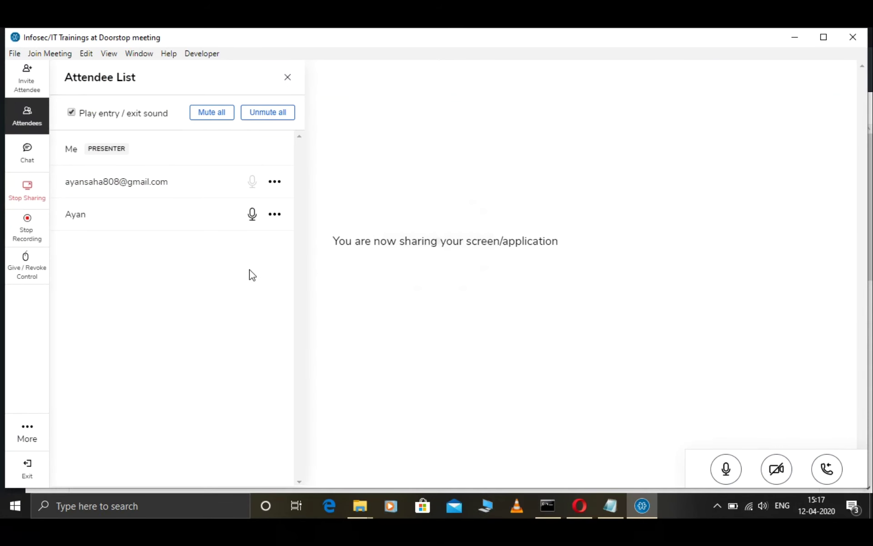
left_click(725, 470)
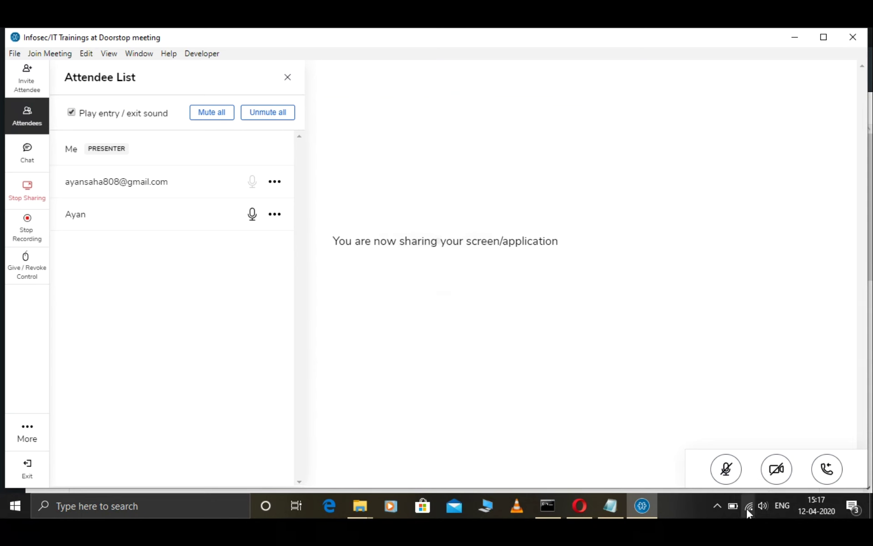
Highlight the "jupyter notebook" launch command in the server console and return to the Jupyter home page in Opera.
left_click(547, 504)
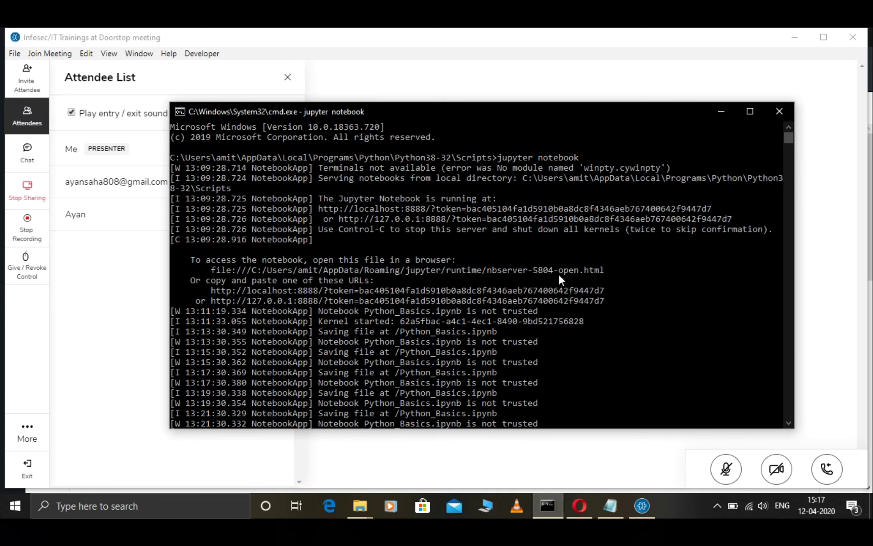
left_click_drag(583, 157, 507, 158)
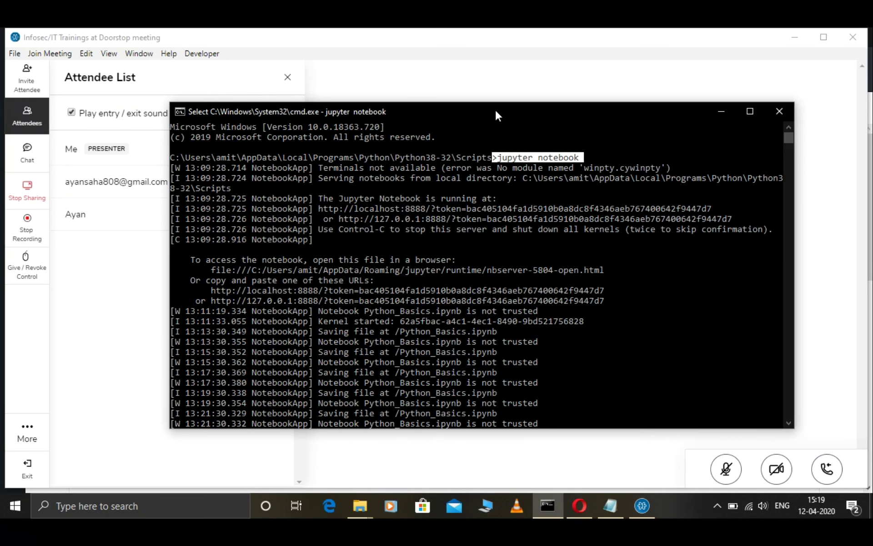
mouse_move(496, 111)
left_mouse_down()
mouse_move(508, 114)
mouse_move(510, 104)
left_mouse_up()
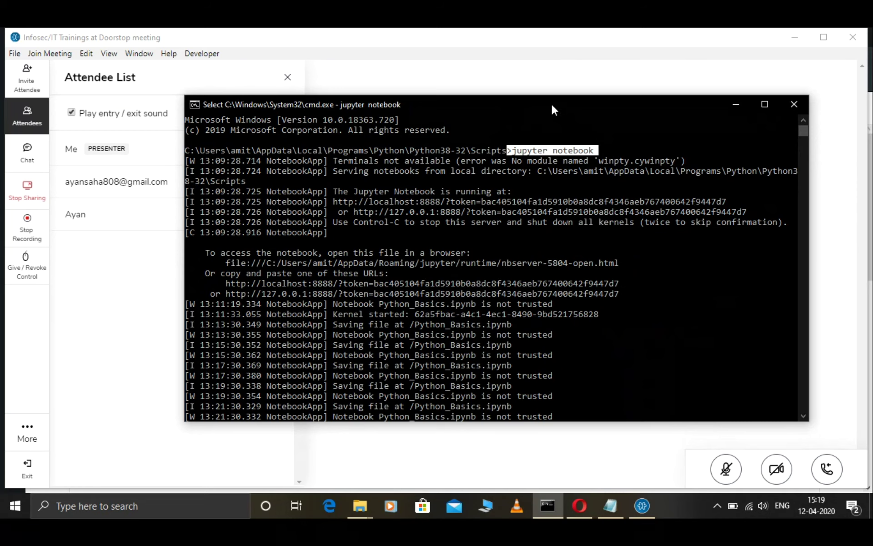
left_click_drag(551, 103, 541, 119)
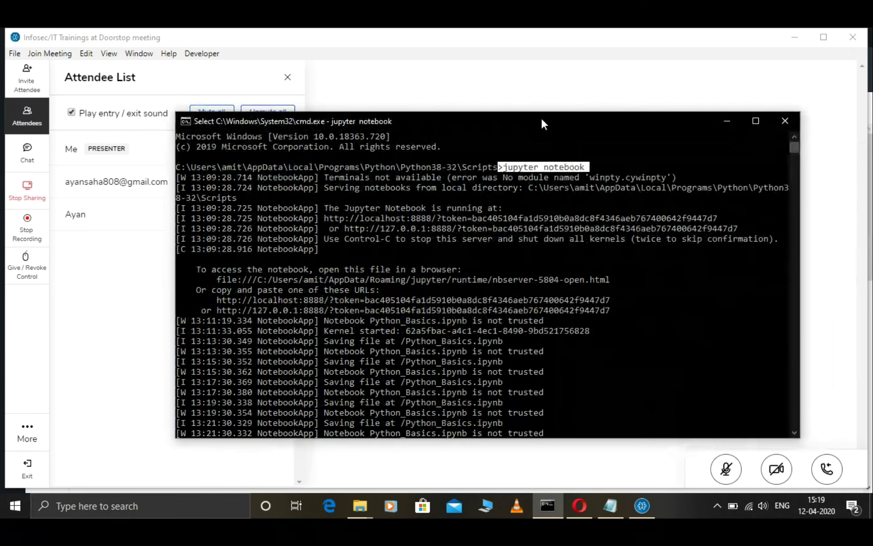
left_click(575, 504)
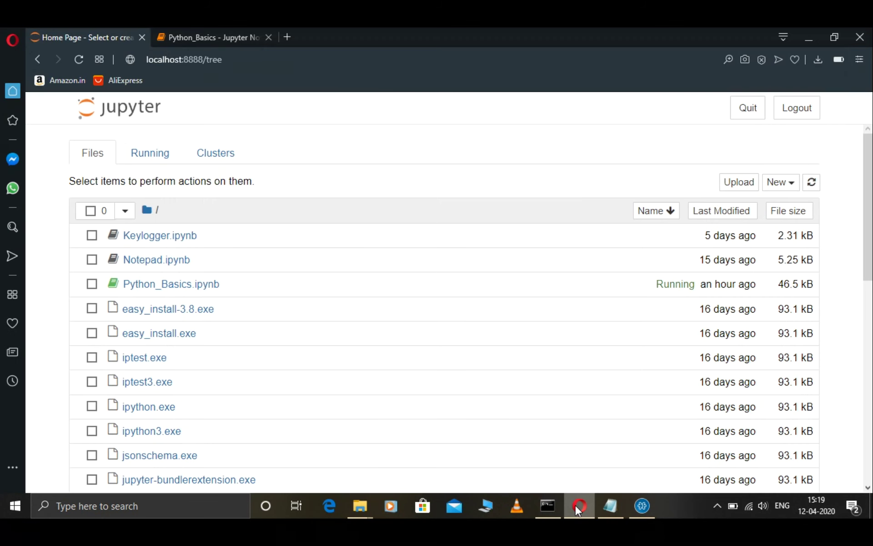
Turn off the webcam in the online meeting and reopen the attendee list.
left_click(575, 504)
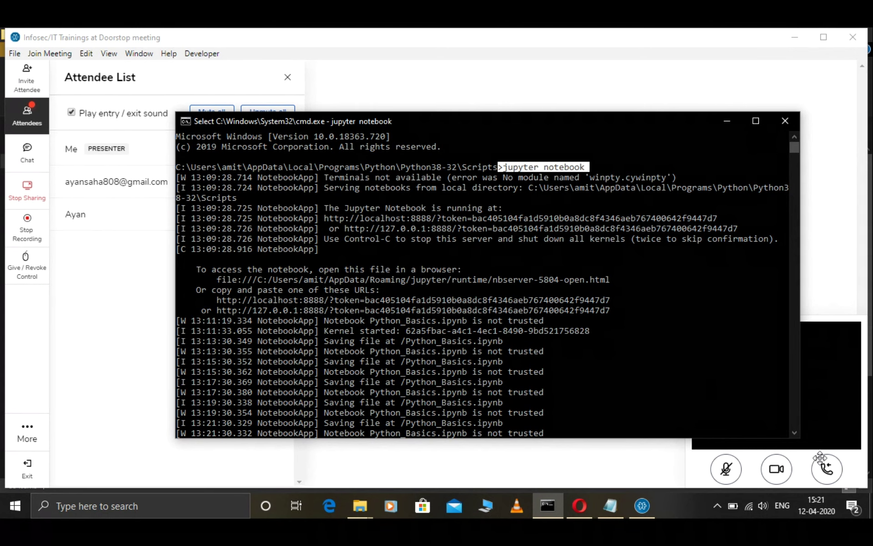
left_click(778, 482)
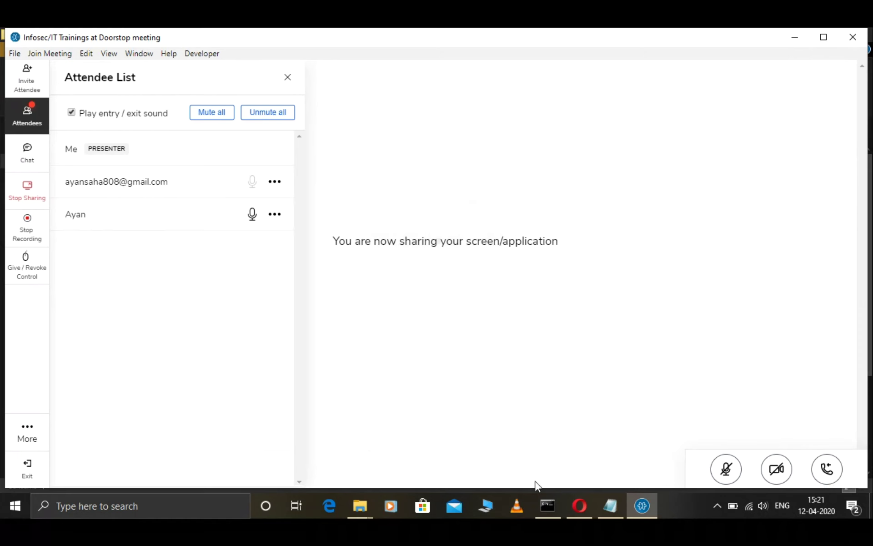
left_click(553, 505)
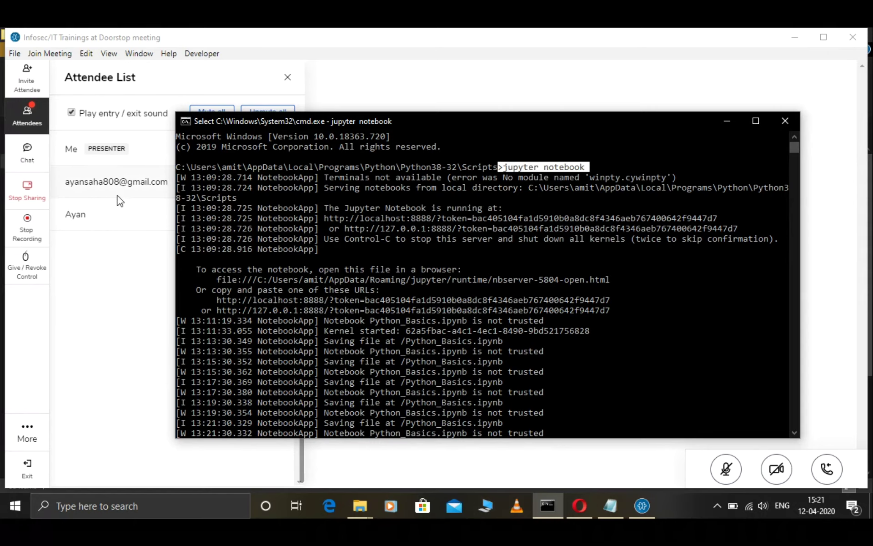
left_click(121, 276)
left_click(21, 121)
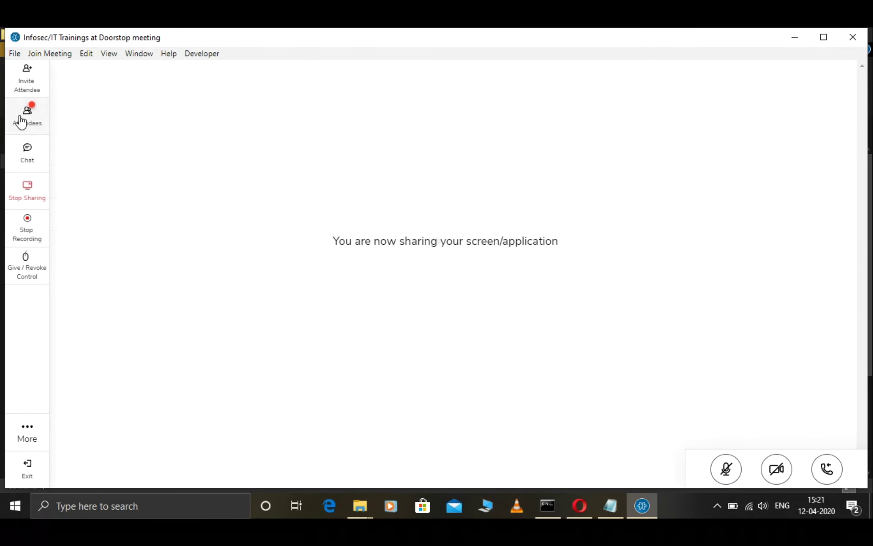
left_click(20, 121)
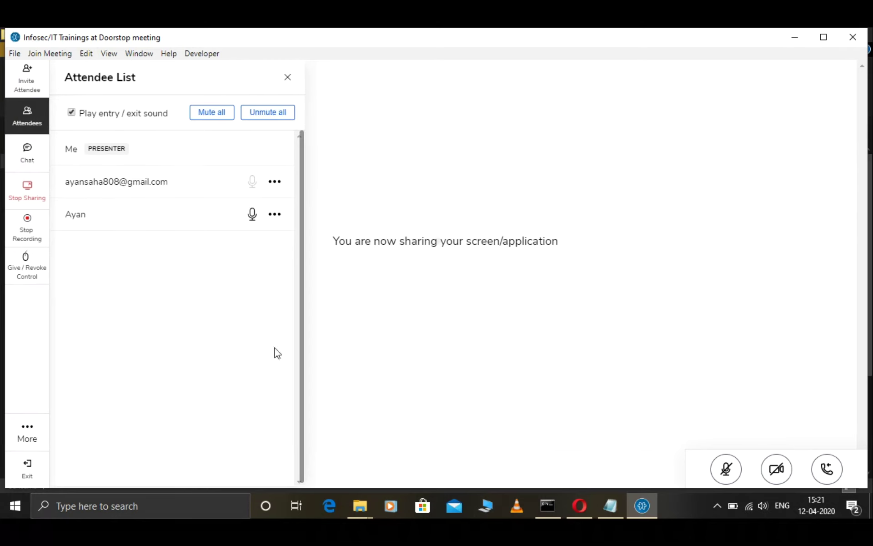
Check the Jupyter home page in Opera, the online meeting and the server console, and minimize the console.
left_click(585, 505)
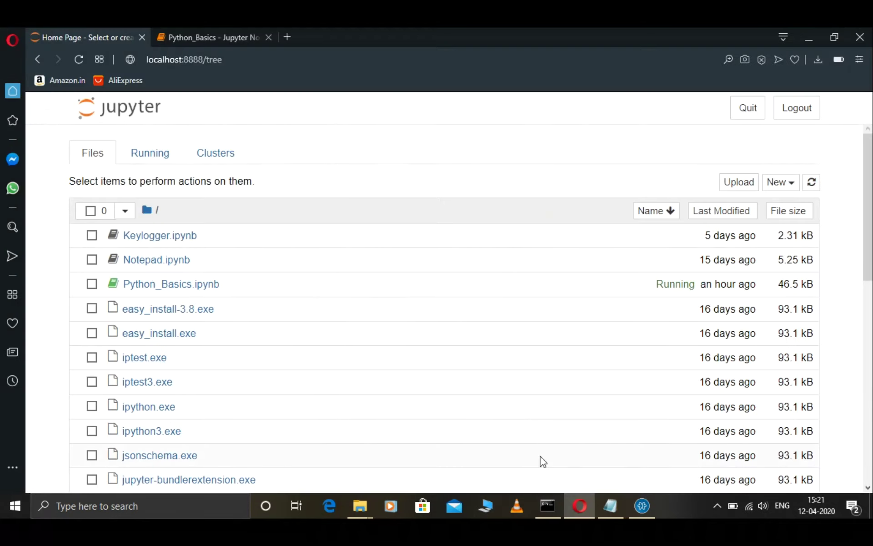
left_click(553, 508)
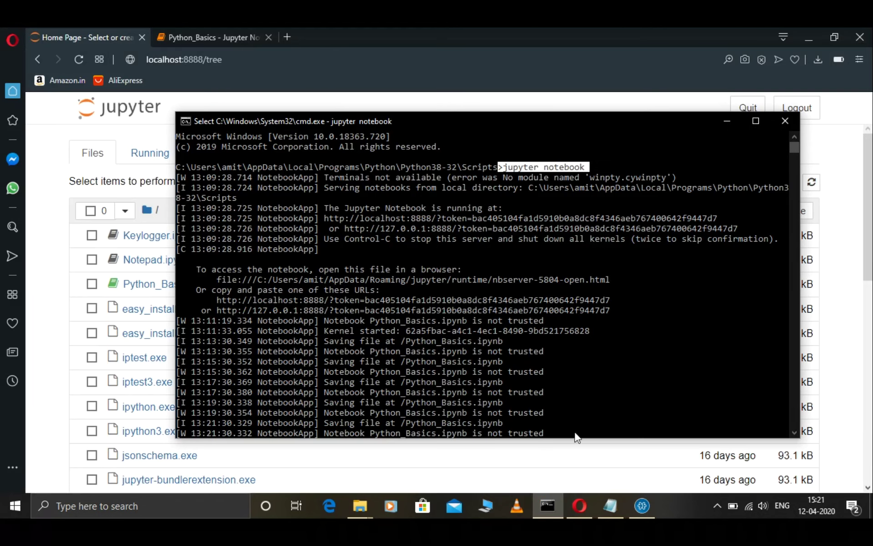
left_click(640, 506)
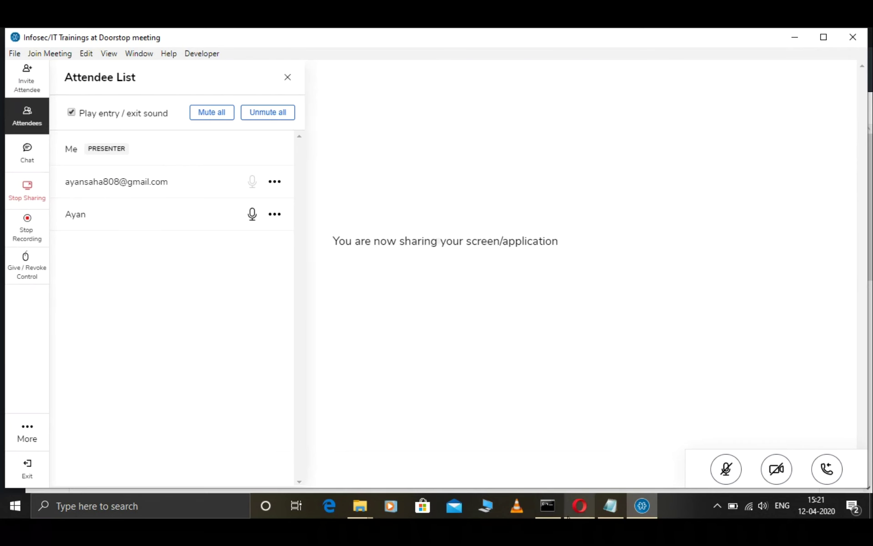
left_click(547, 514)
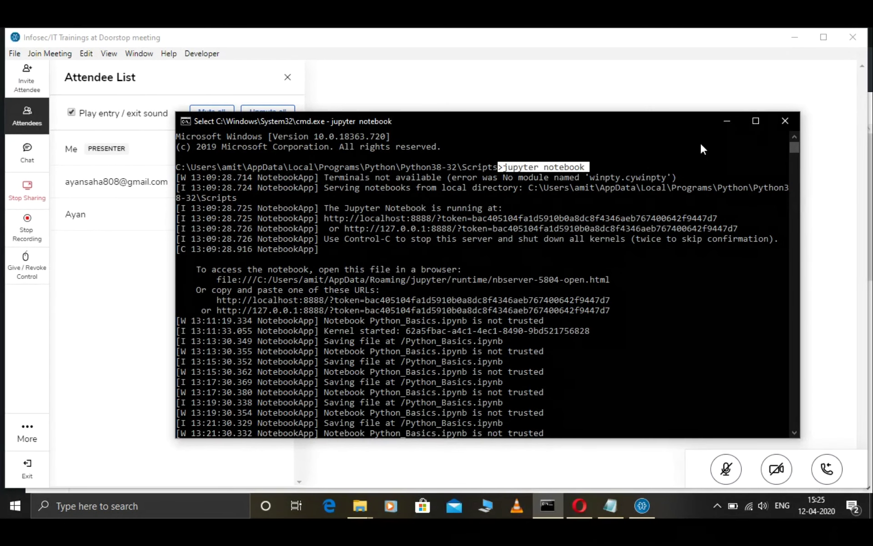
left_click(730, 120)
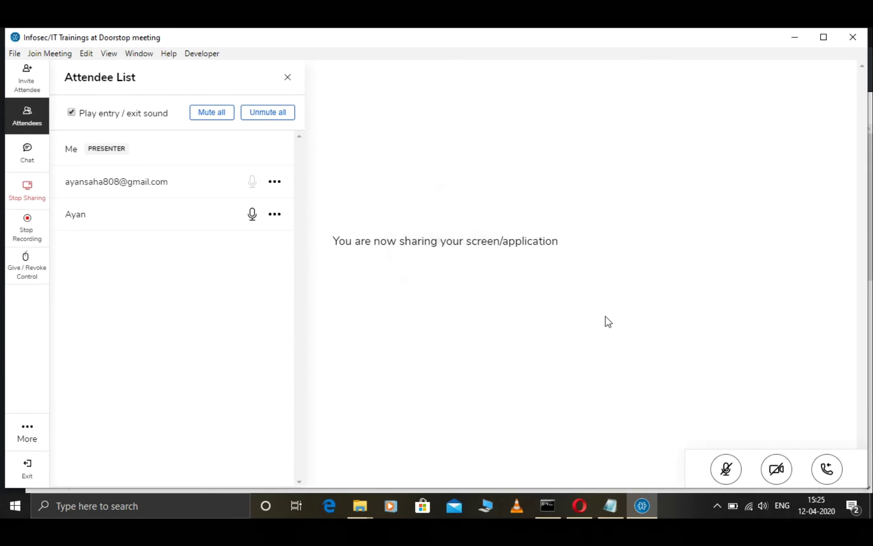
Close the meeting's attendee list and unmute the microphone, leaving the meeting window minimized.
left_click(20, 120)
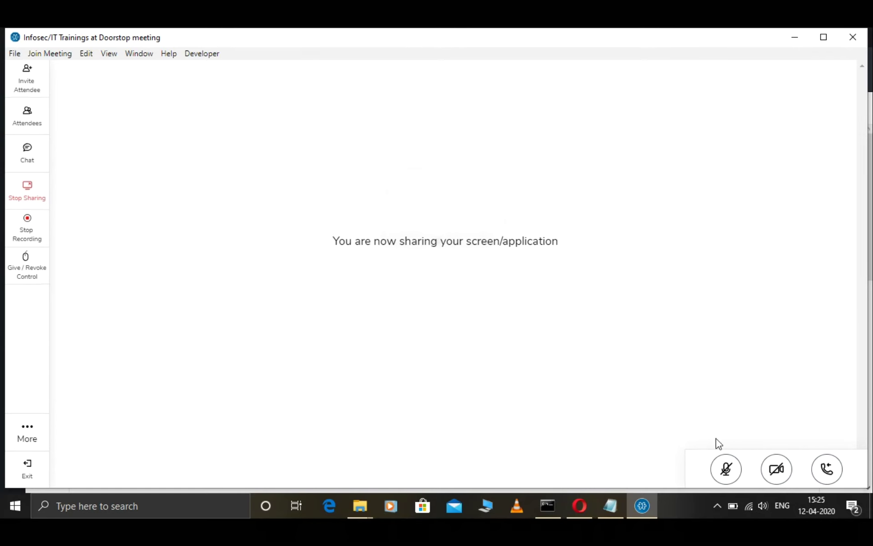
left_click(793, 38)
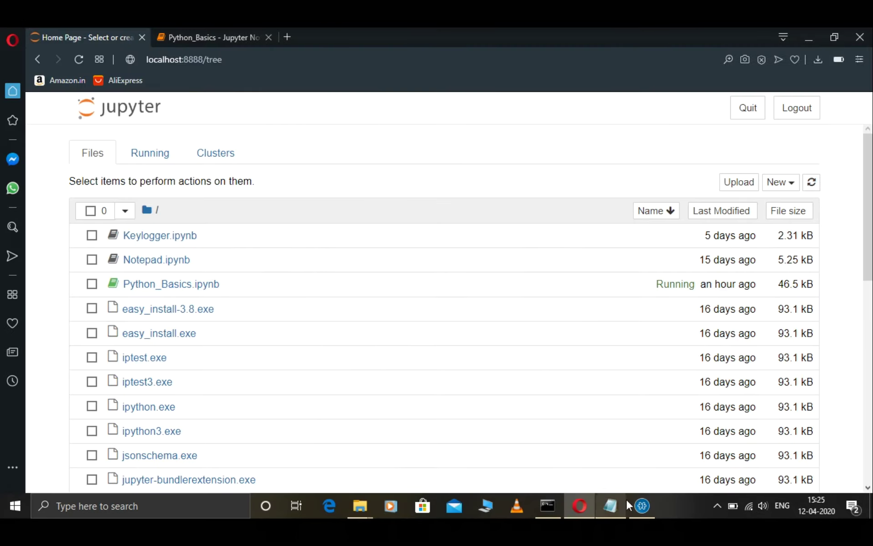
left_click(644, 503)
left_click(724, 484)
left_click(793, 38)
Show the options for creating a new item on the Jupyter home page, including the Python 3 notebook.
left_click(783, 188)
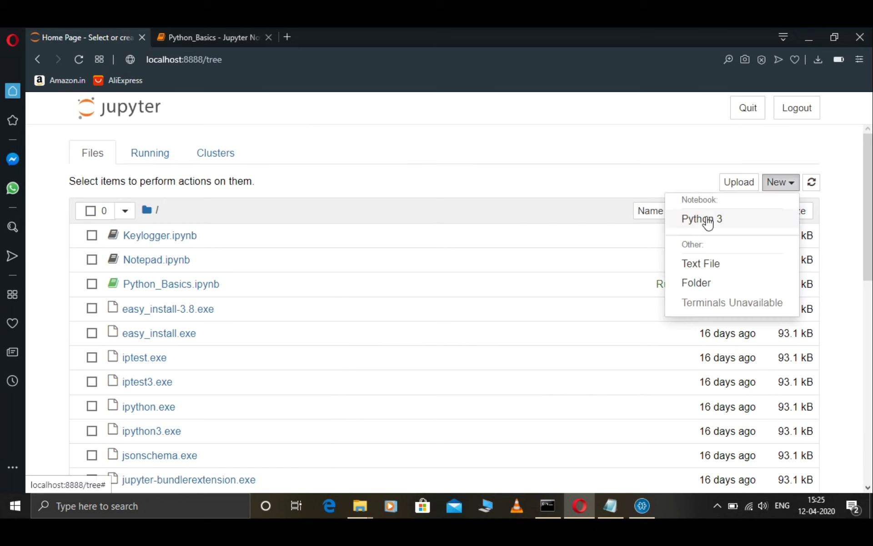
left_click(565, 181)
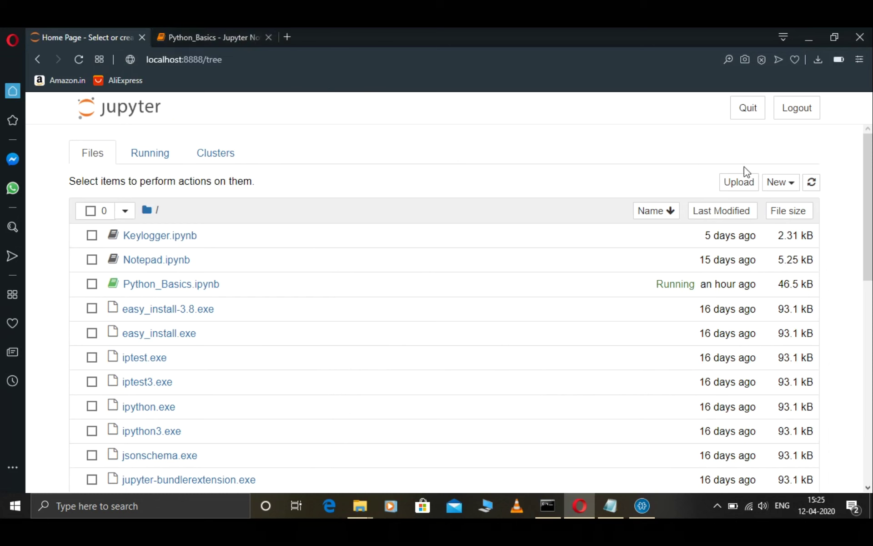
left_click(777, 191)
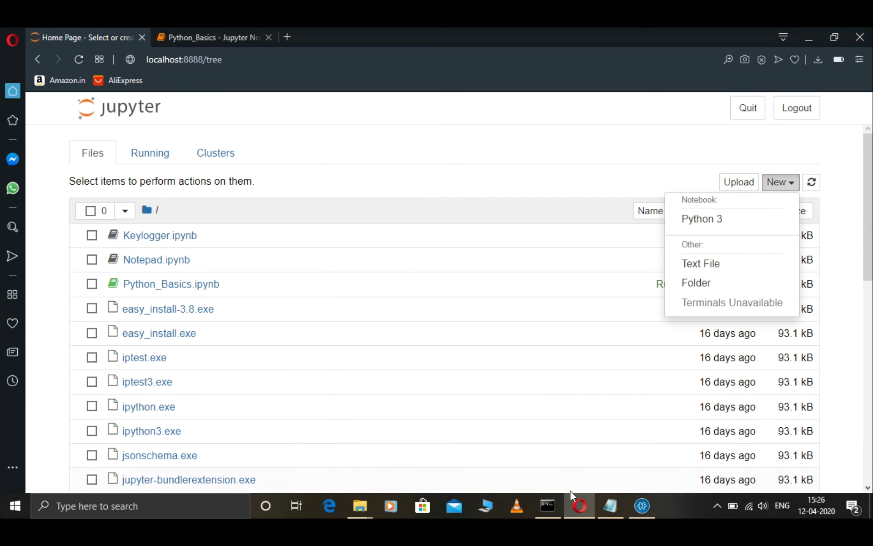
mouse_move(560, 508)
mouse_move(593, 506)
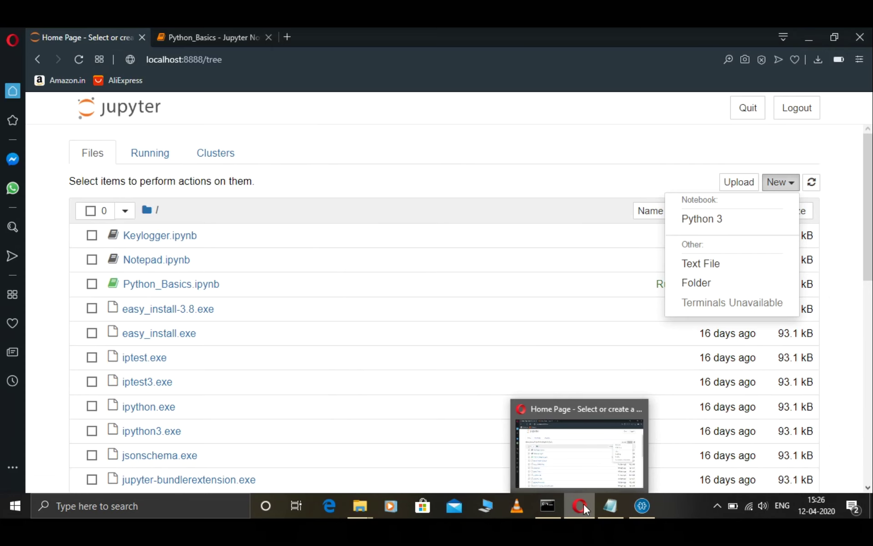
Minimize Opera and examine the Python38-32 installation folder and its Scripts subfolder in File Explorer.
left_click(811, 39)
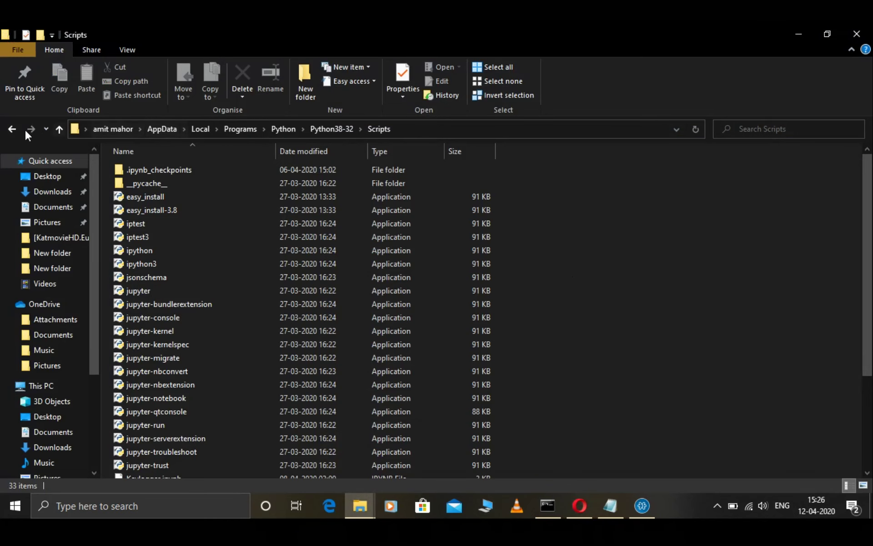
left_click(12, 129)
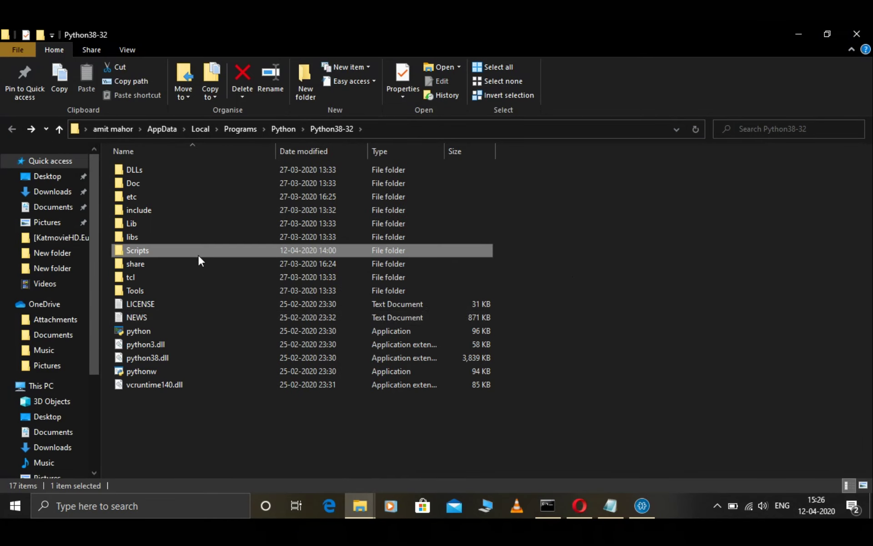
left_click(196, 397)
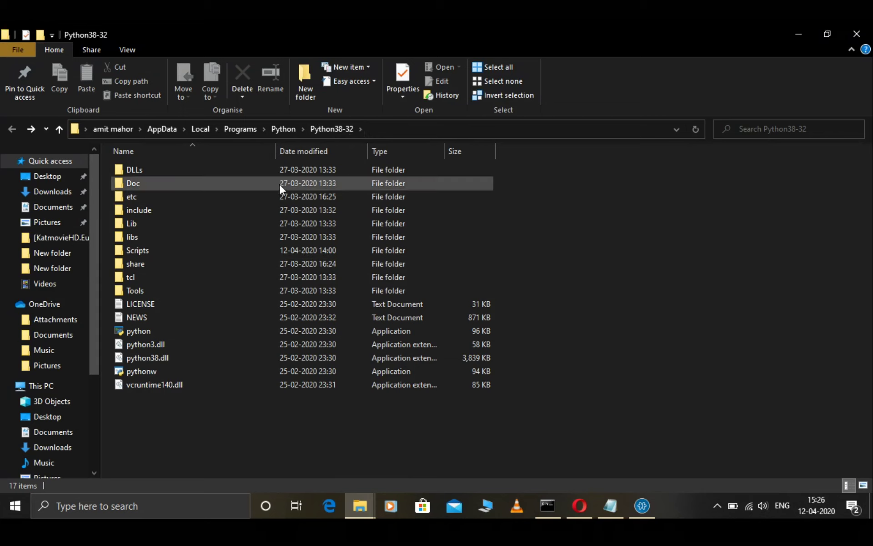
left_click(152, 252)
double_click(153, 252)
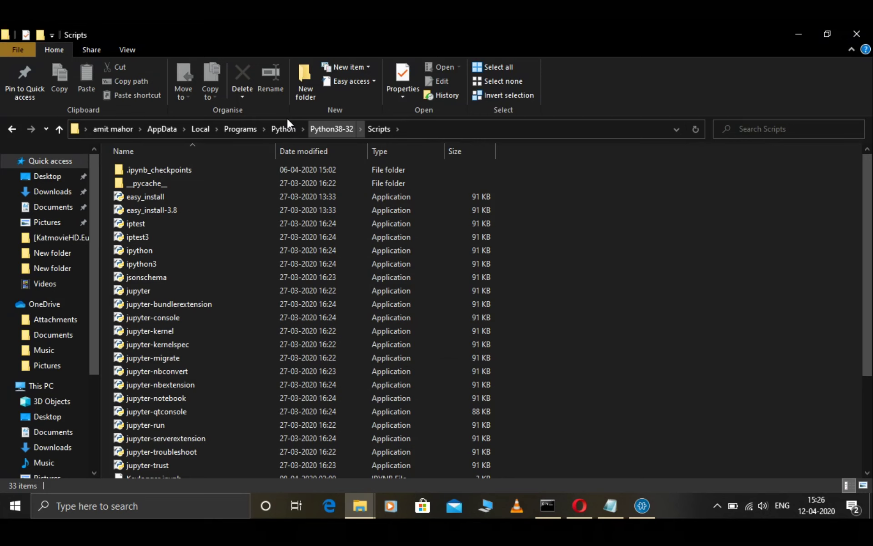
key("alt+Left")
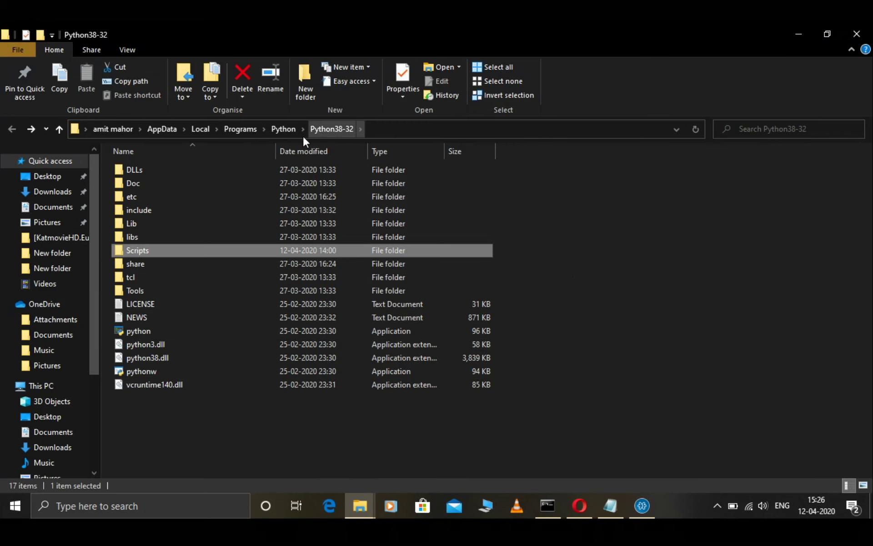
double_click(139, 250)
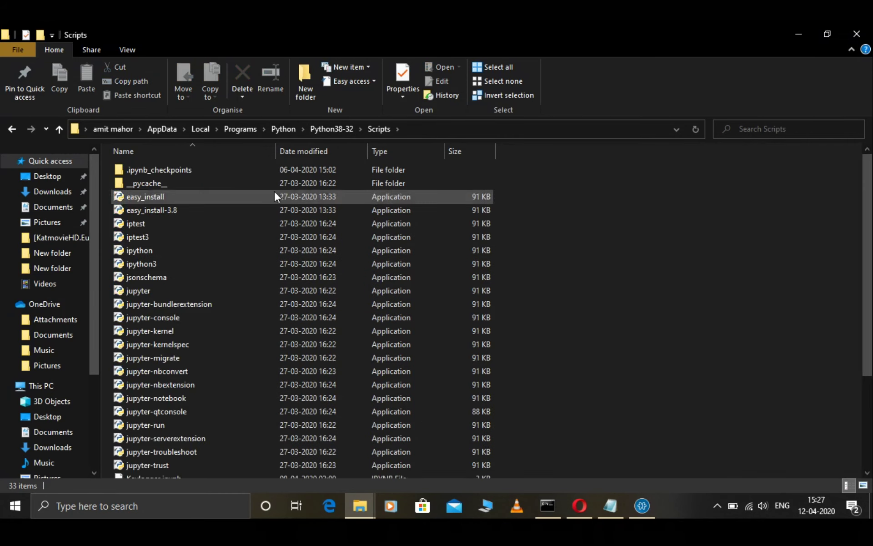
Open a Command Prompt in the Python38-32 Scripts folder by entering cmd as the folder path.
left_click(413, 130)
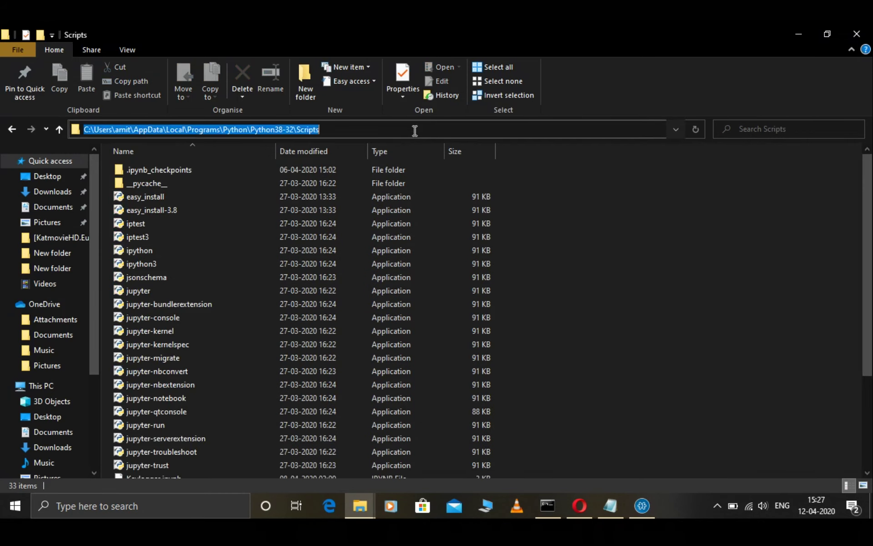
type("cmd")
key("Return")
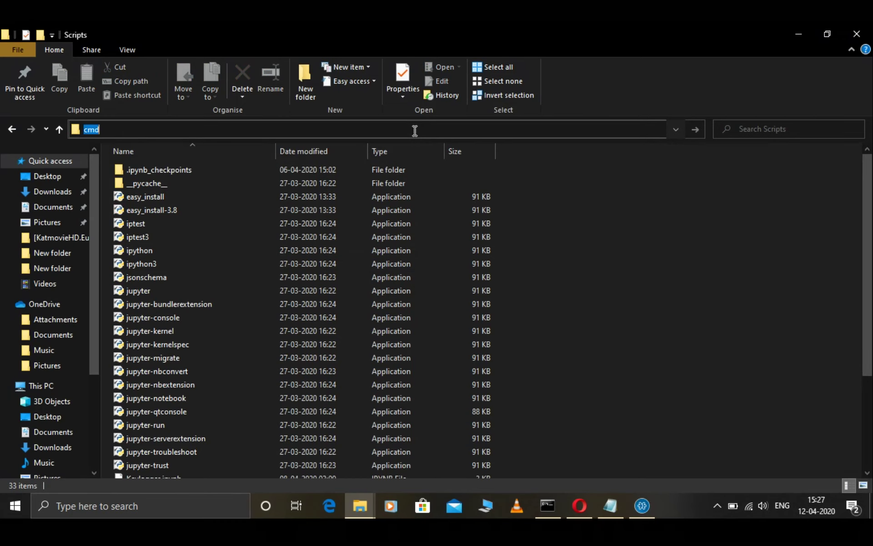
Write "piip install" at the prompt, replace it with "jupyter notebook", and close this Command Prompt window without running the command.
type("piip install")
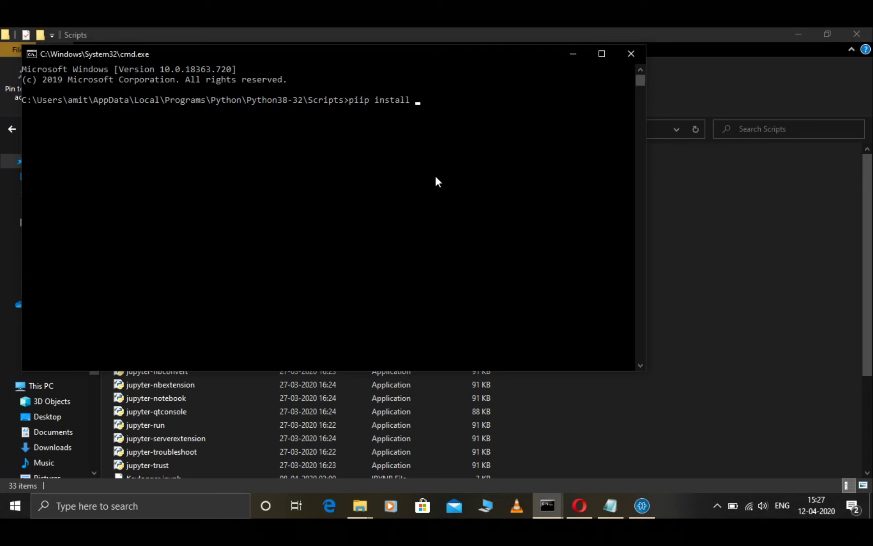
key("BackSpace")
key("BackSpace")
key("BackSpace")
key("BackSpace")
key("BackSpace")
key("BackSpace")
key("BackSpace")
key("BackSpace")
key("BackSpace")
key("BackSpace")
key("BackSpace")
key("BackSpace")
key("BackSpace")
type("jupyter notebook")
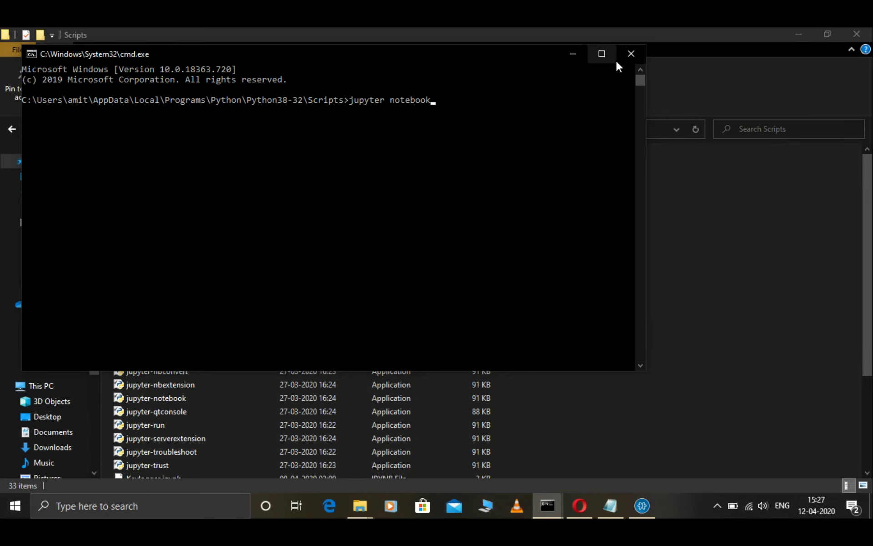
left_click(631, 54)
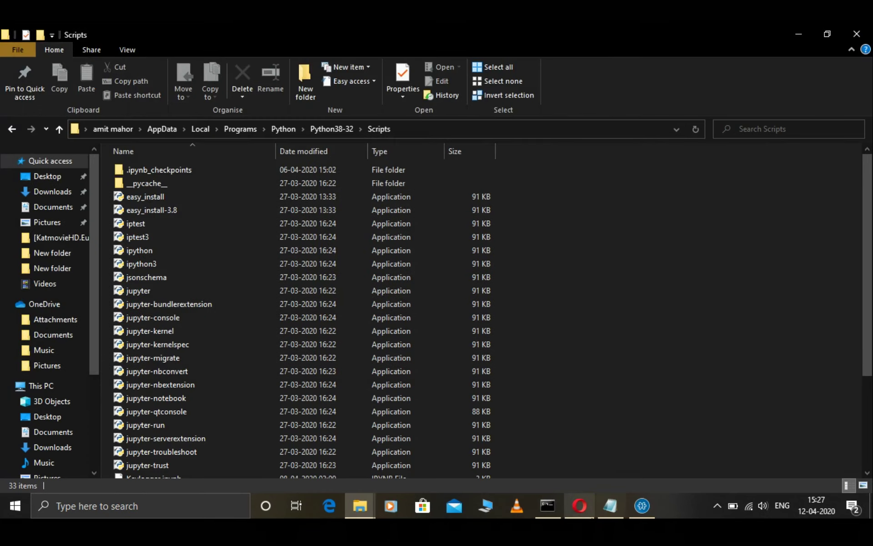
Return to the Jupyter home page in Opera and examine the whole file list.
left_click(584, 512)
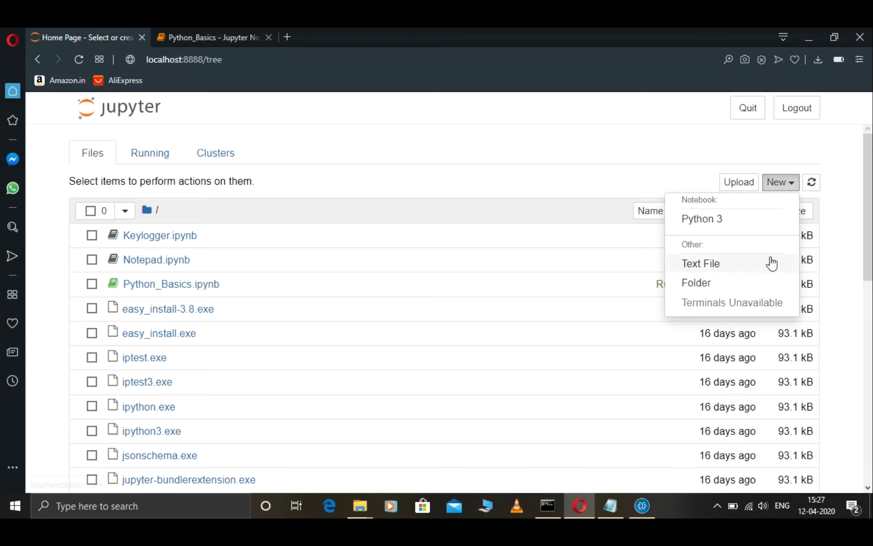
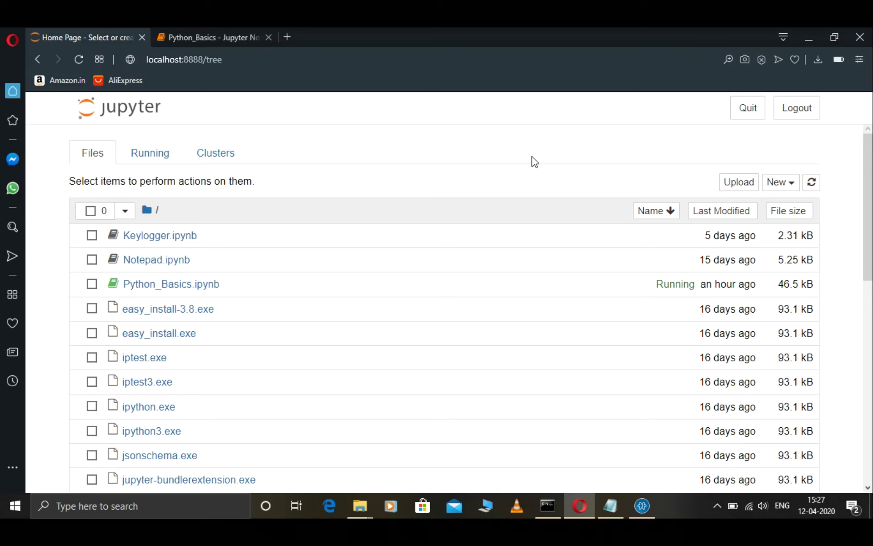
scroll(168, 359, "down", 10)
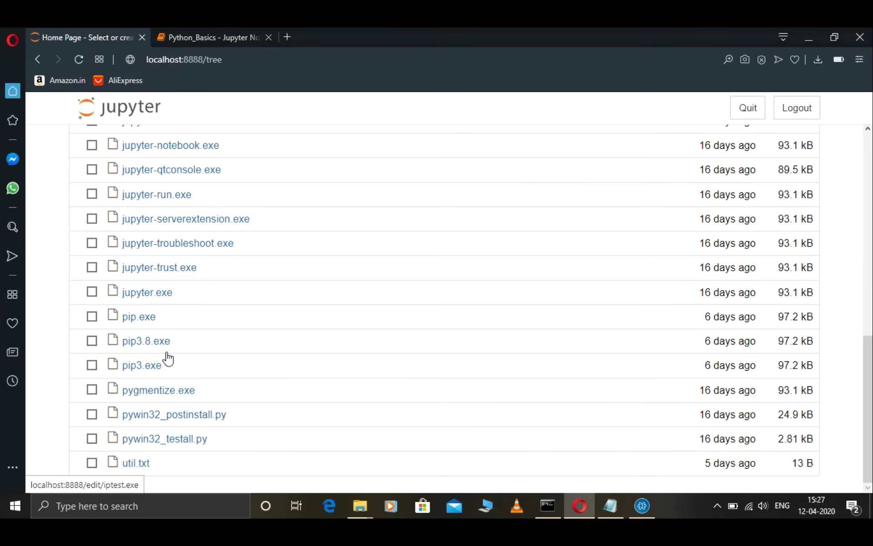
scroll(224, 356, "up", 10)
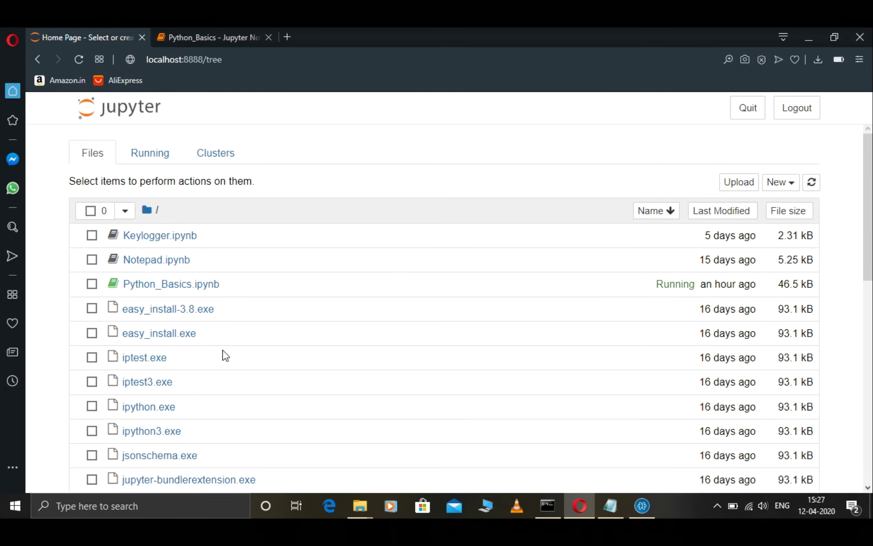
Open the Control Panel through Windows search and go to the page for uninstalling programs.
left_click(130, 513)
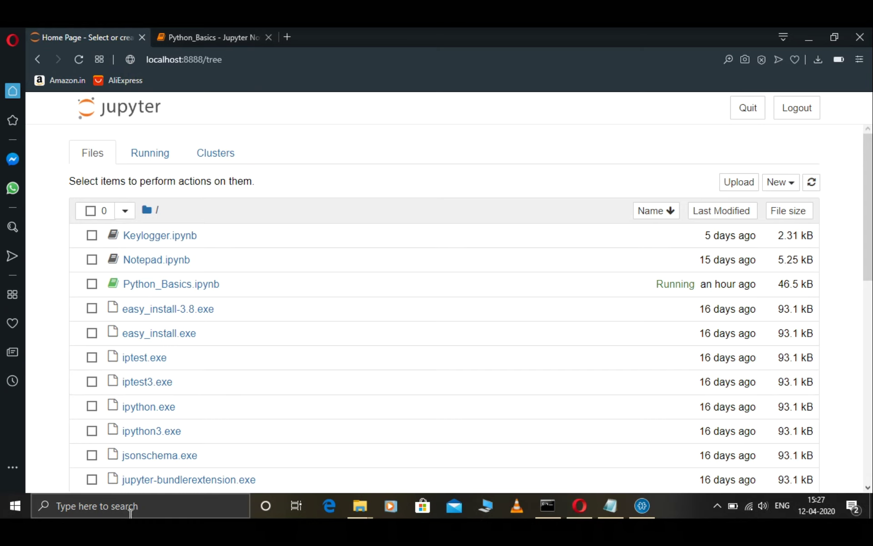
type("comtrol")
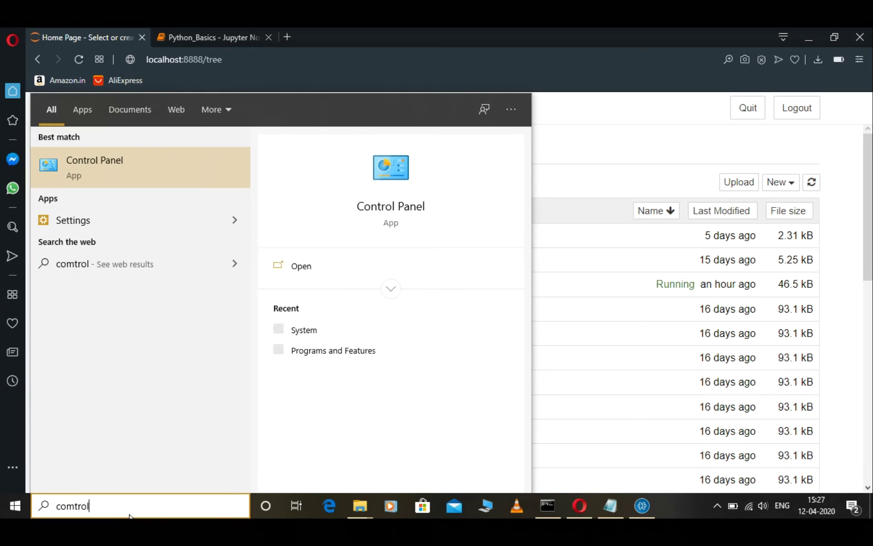
key("Escape")
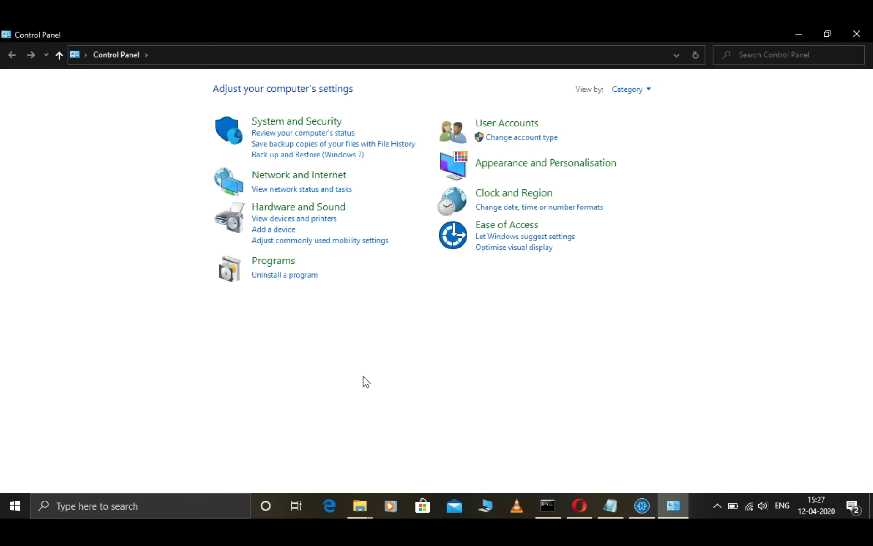
left_click(280, 275)
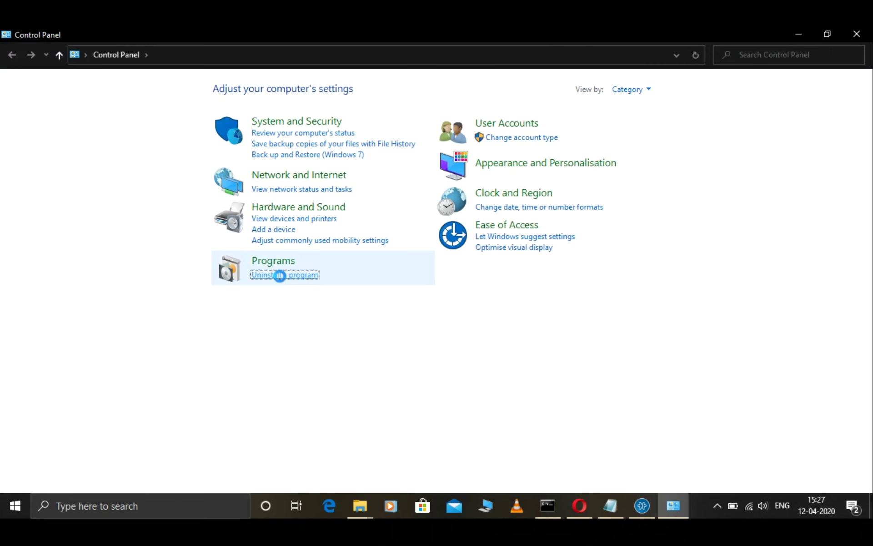
Find Python 3.8.2 (32-bit) in the installed programs list, select it to view its details, and close the Programs and Features window.
scroll(268, 330, "down", 1)
scroll(269, 330, "down", 2)
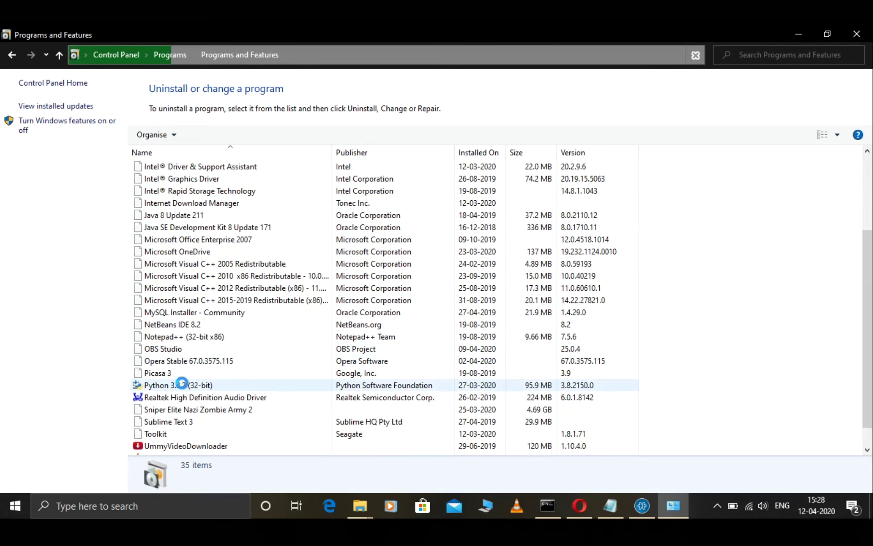
scroll(182, 384, "down", 3)
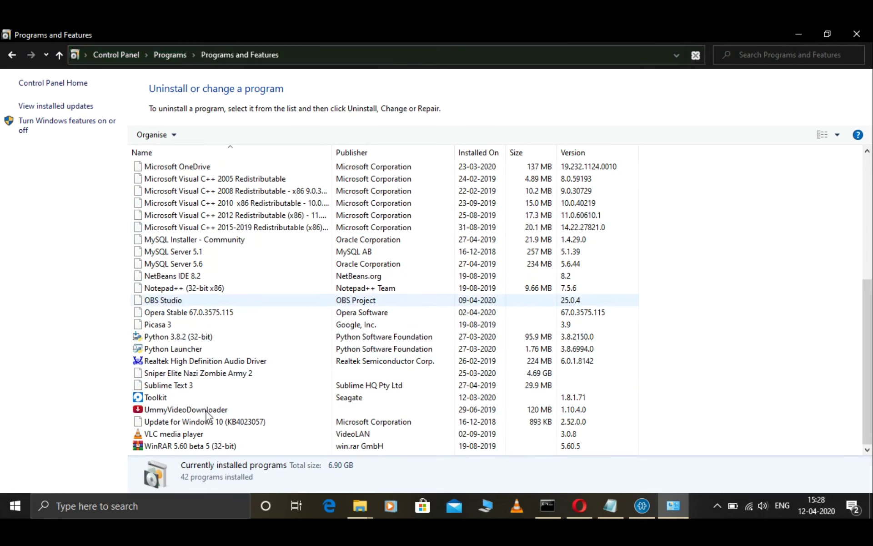
left_click(181, 342)
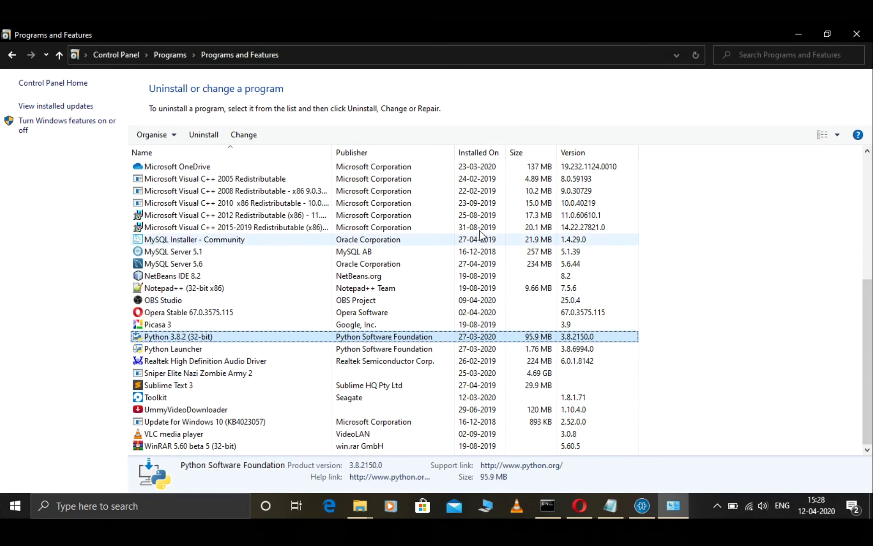
left_click(858, 36)
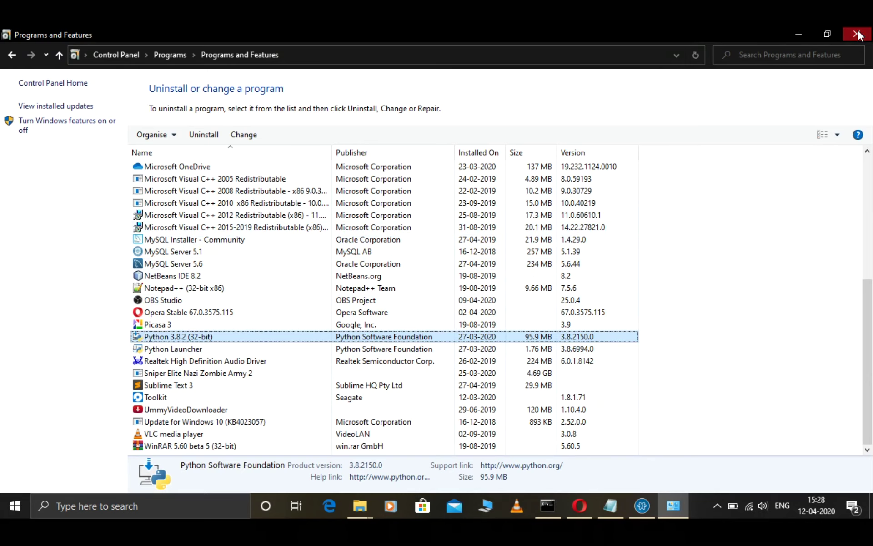
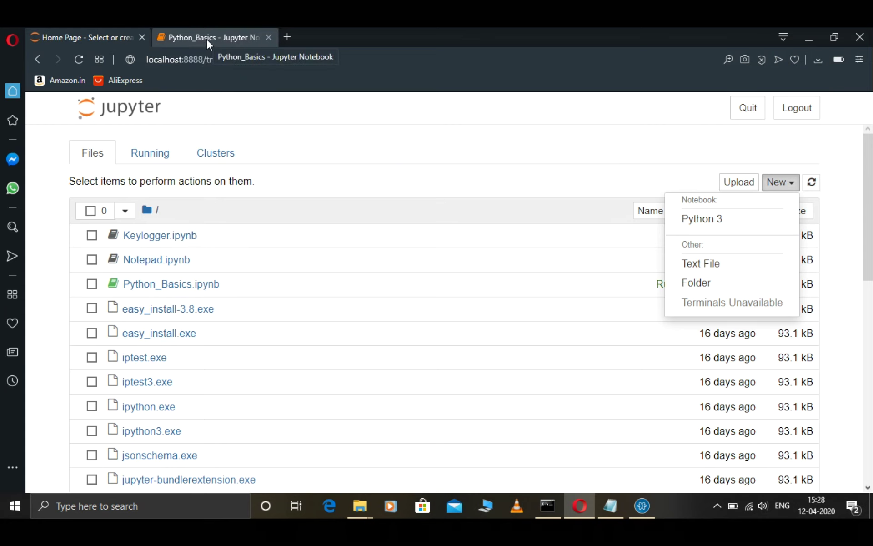
left_click(640, 508)
left_click(638, 513)
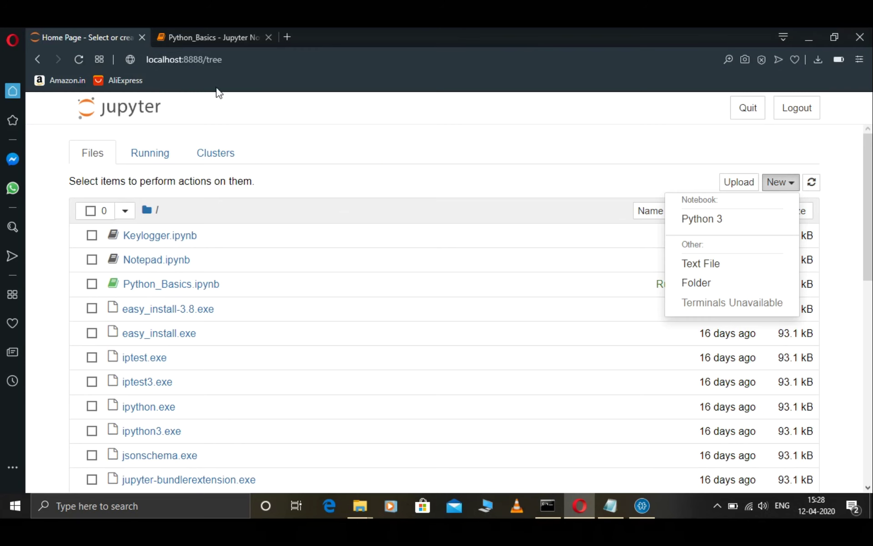
Switch to the open Python_Basics notebook and highlight "high level" in the What is Python ? text, leaving that cell selected.
left_click(195, 29)
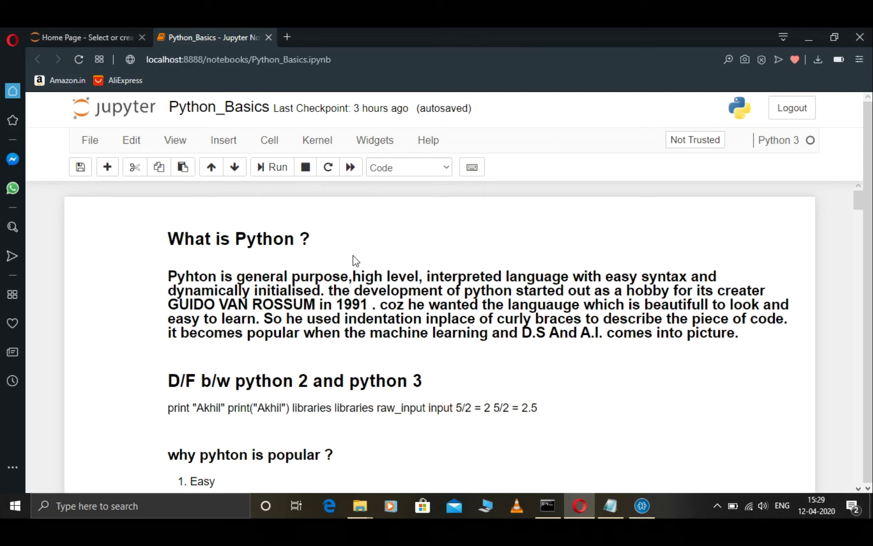
left_click_drag(352, 275, 418, 276)
left_click(418, 276)
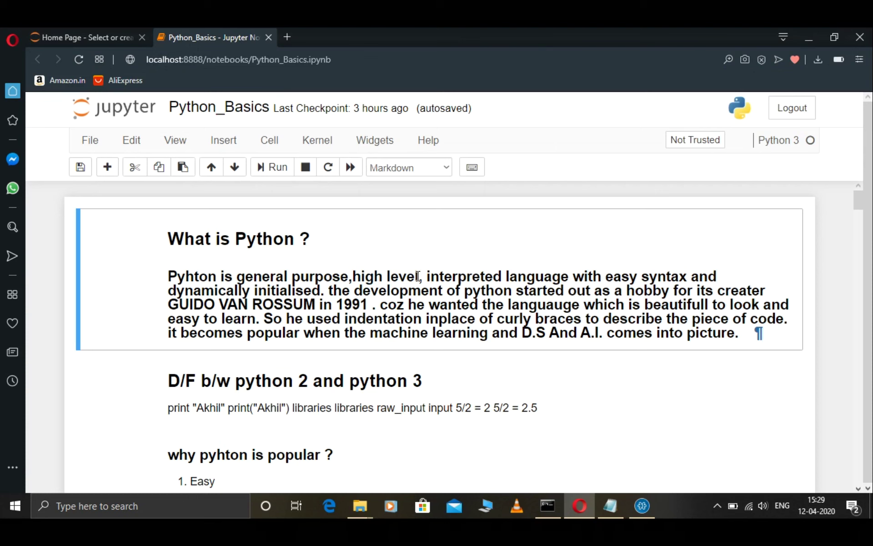